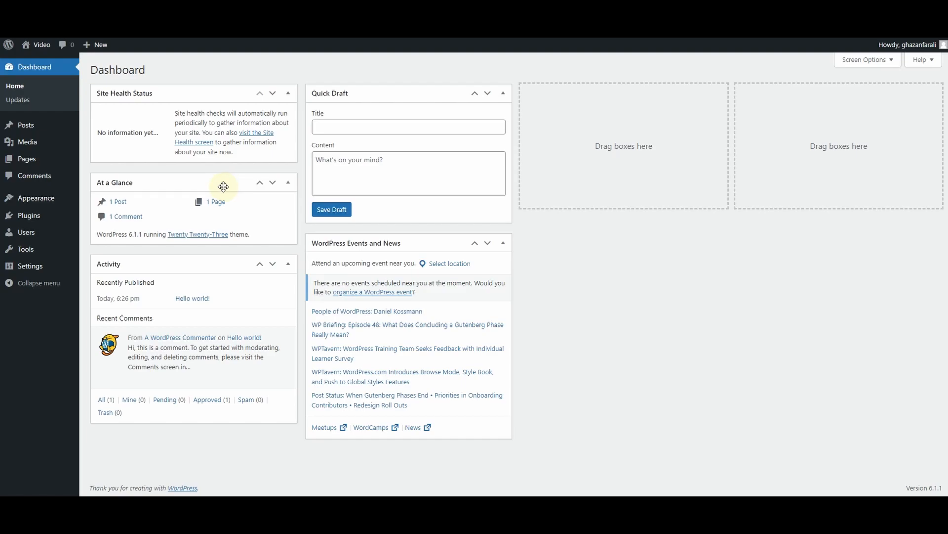
Find the Phlox theme in the WordPress theme directory and activate it on the site
{"action": "mouse_move", "coordinate": [30, 197]}
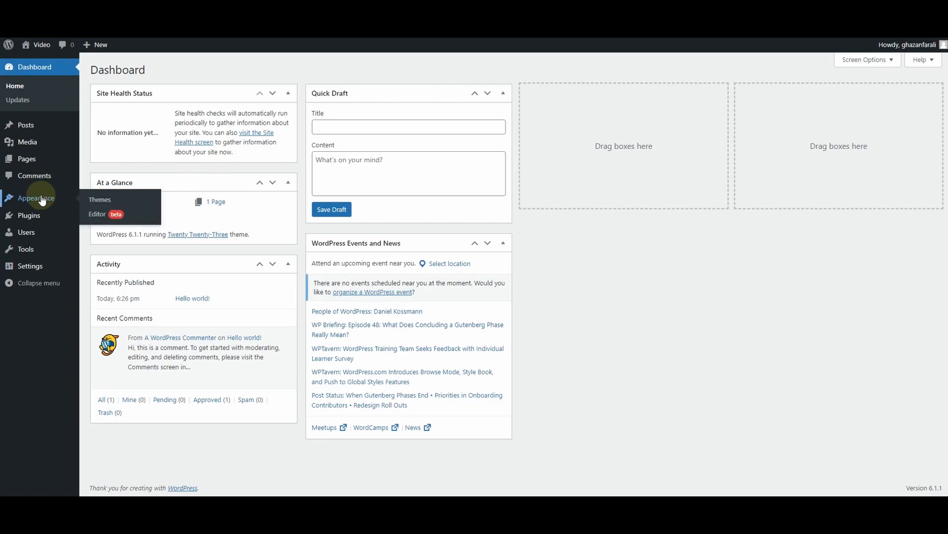
{"action": "left_click", "coordinate": [103, 203]}
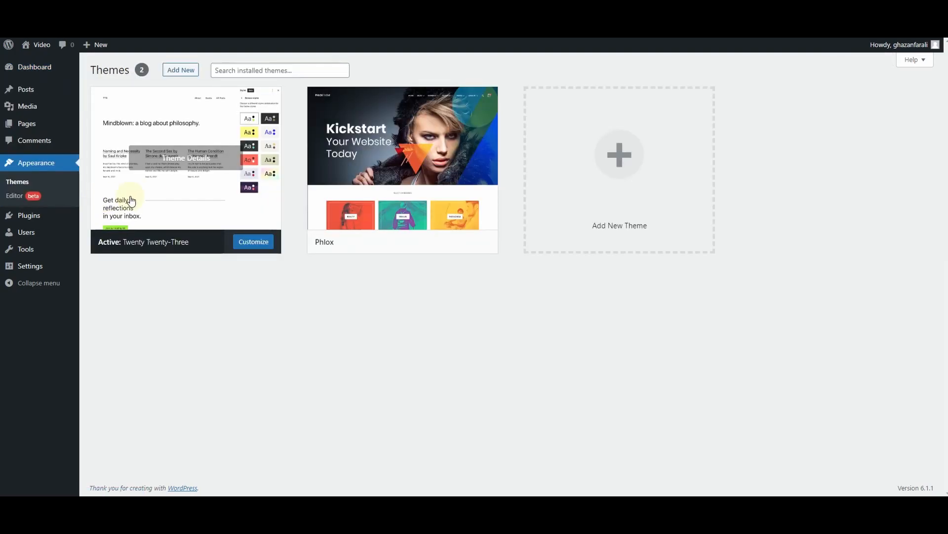
{"action": "left_click", "coordinate": [179, 71]}
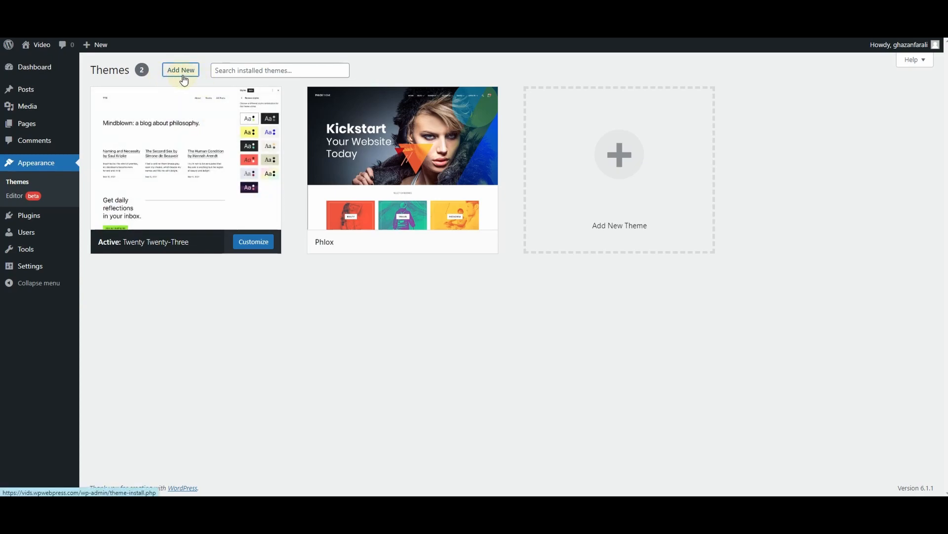
{"action": "left_click", "coordinate": [849, 100]}
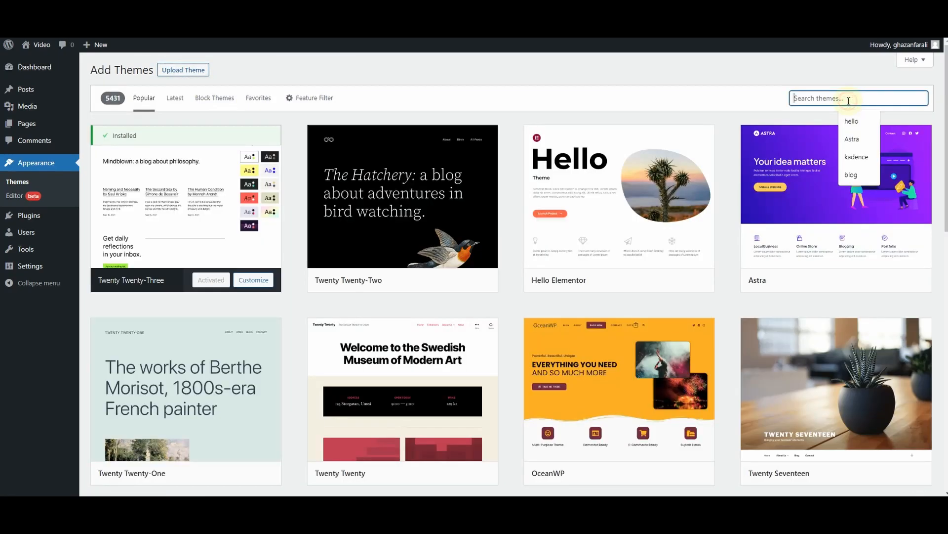
{"action": "type", "text": "phlox"}
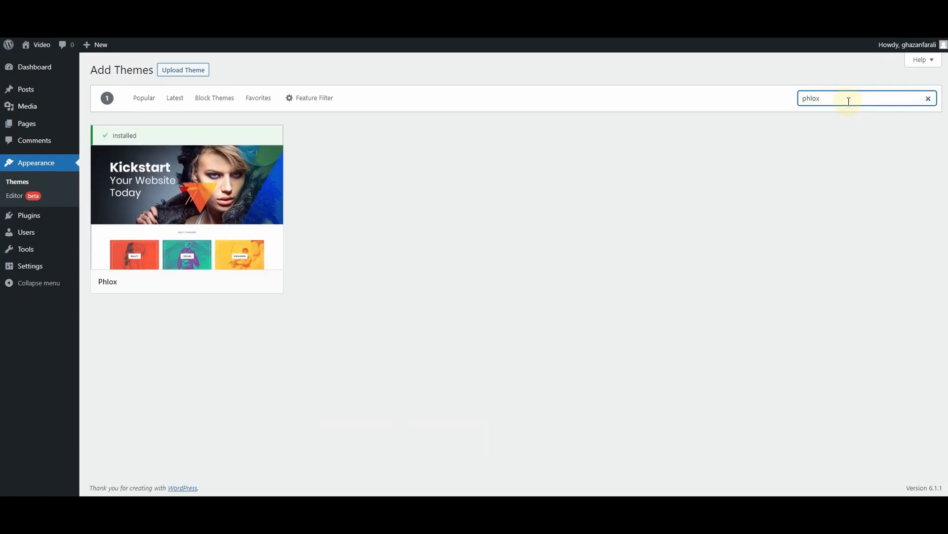
{"action": "mouse_move", "coordinate": [195, 280]}
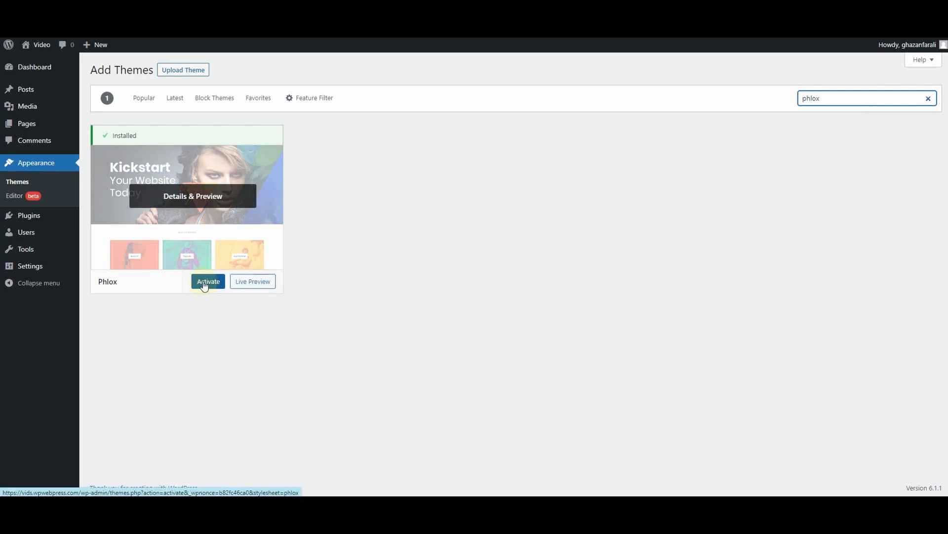
{"action": "left_click", "coordinate": [204, 284]}
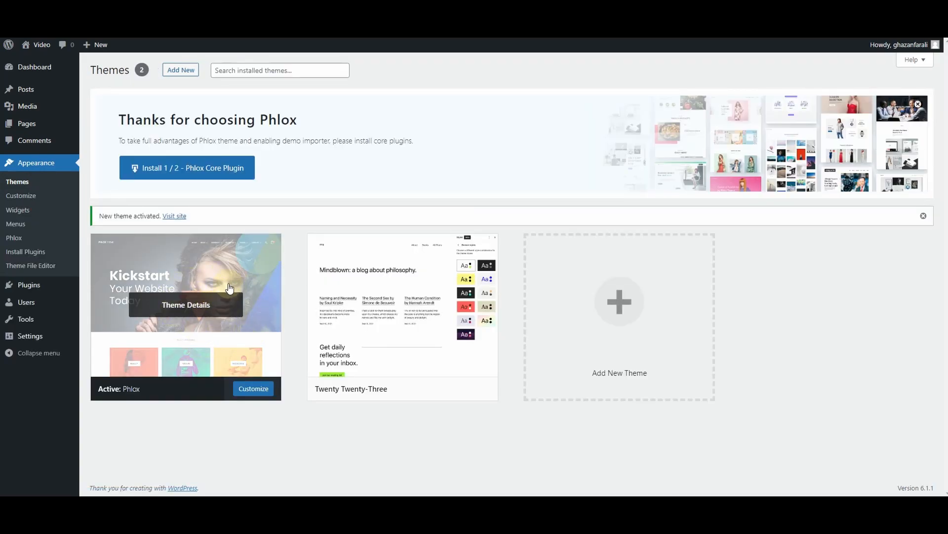
Install all of the Phlox theme's recommended plugins in one bulk action
{"action": "left_click", "coordinate": [30, 253]}
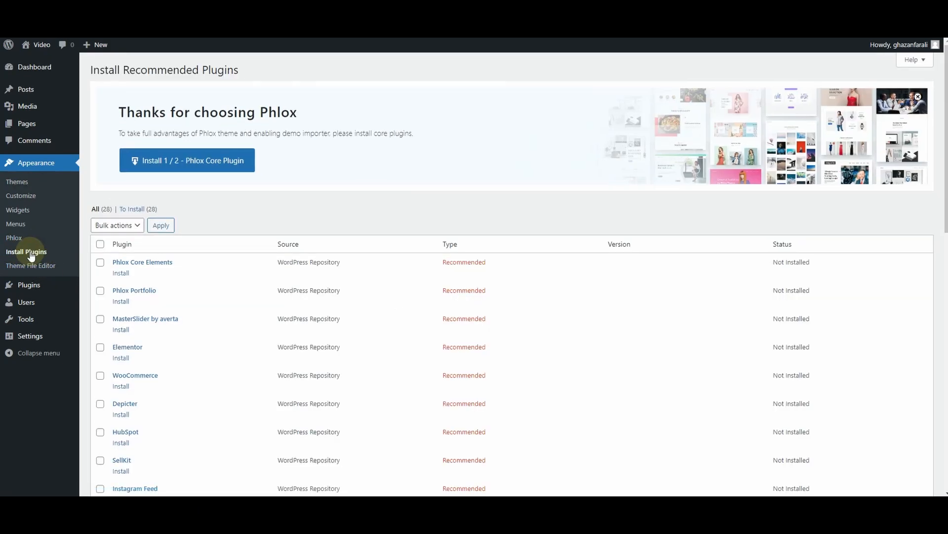
{"action": "left_click", "coordinate": [100, 245]}
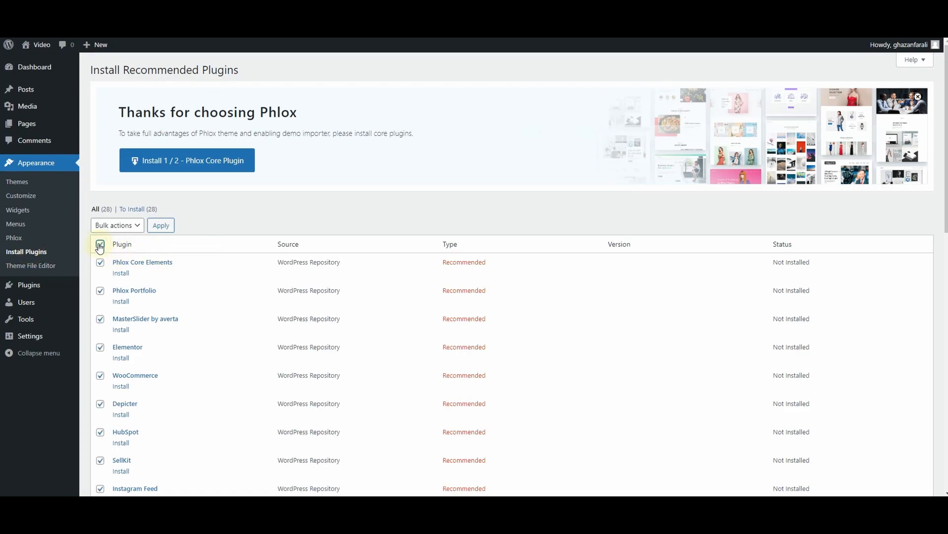
{"action": "left_click", "coordinate": [118, 226]}
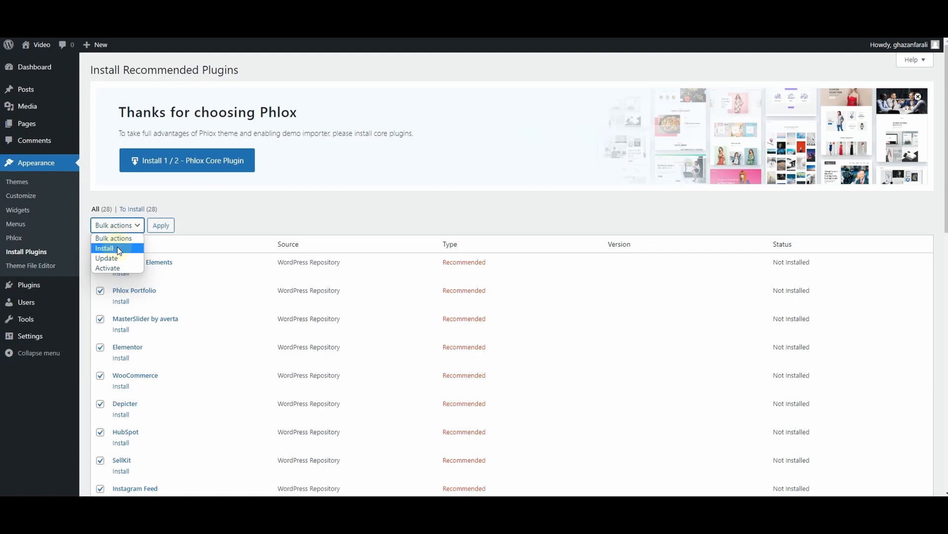
{"action": "left_click", "coordinate": [118, 248]}
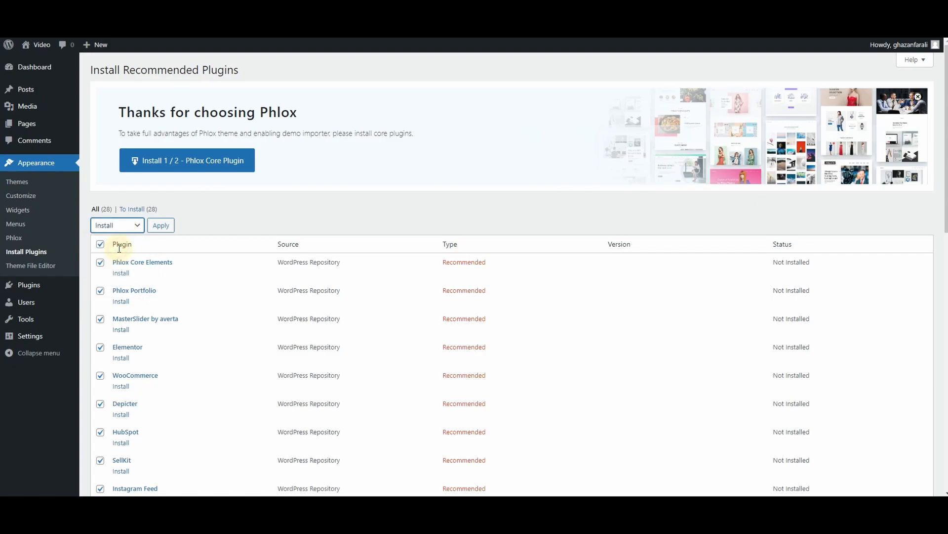
{"action": "left_click", "coordinate": [161, 228]}
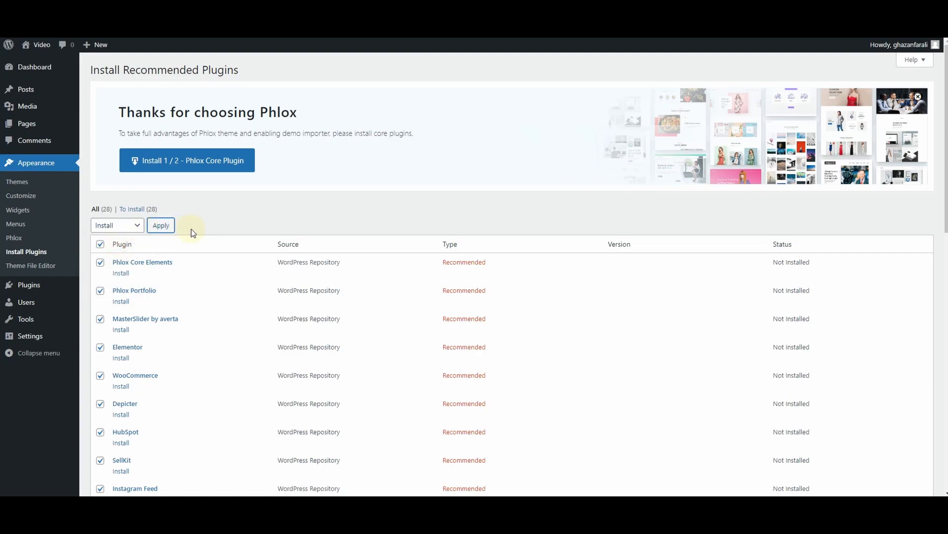
Review the list of recommended plugins and read through the installation report for each one
{"action": "scroll", "coordinate": [204, 339], "scroll_direction": "down", "scroll_amount": 5}
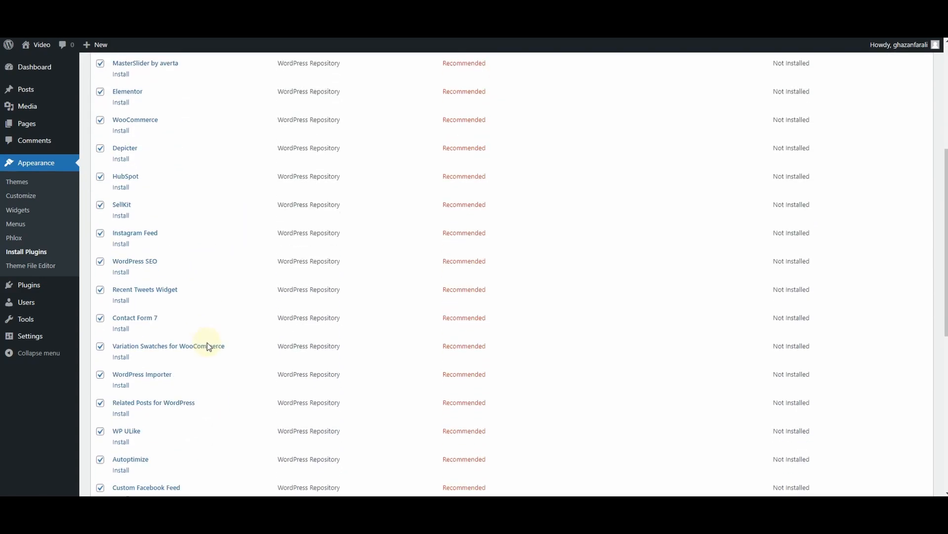
{"action": "scroll", "coordinate": [208, 341], "scroll_direction": "down", "scroll_amount": 10}
{"action": "scroll", "coordinate": [211, 348], "scroll_direction": "up", "scroll_amount": 11}
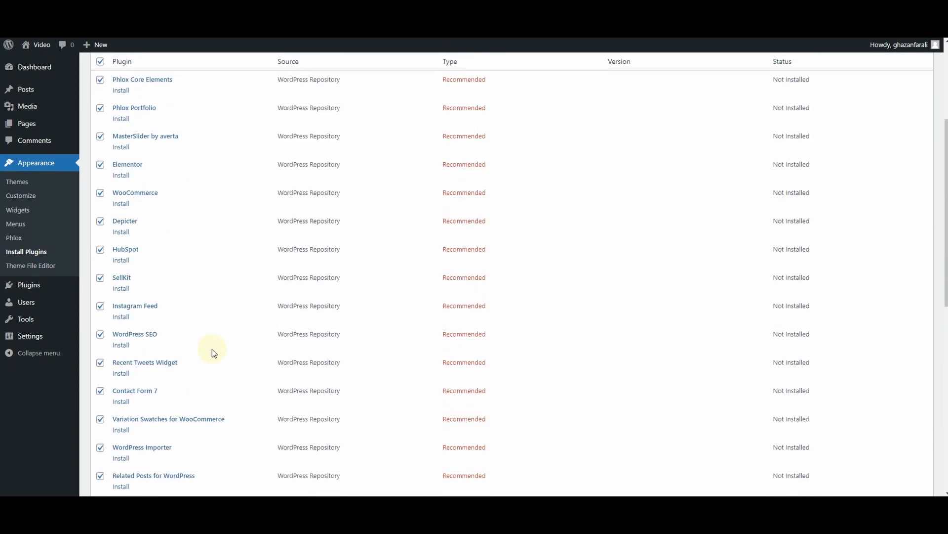
{"action": "scroll", "coordinate": [212, 349], "scroll_direction": "up", "scroll_amount": 4}
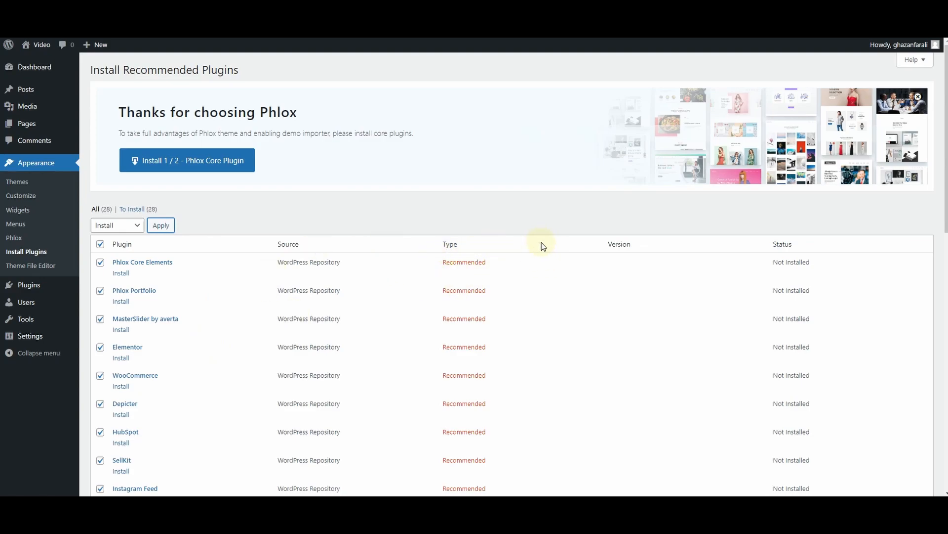
{"action": "scroll", "coordinate": [544, 246], "scroll_direction": "down", "scroll_amount": 12}
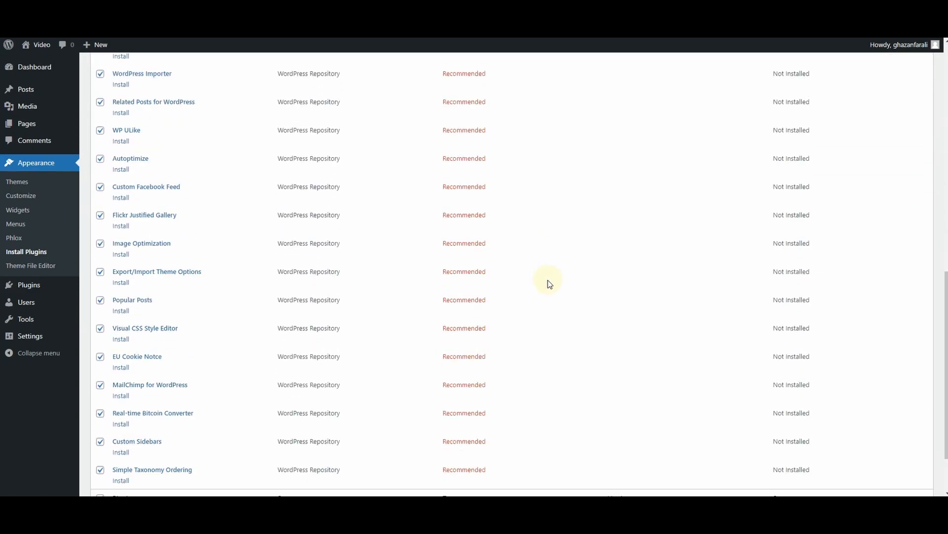
{"action": "scroll", "coordinate": [549, 284], "scroll_direction": "up", "scroll_amount": 12}
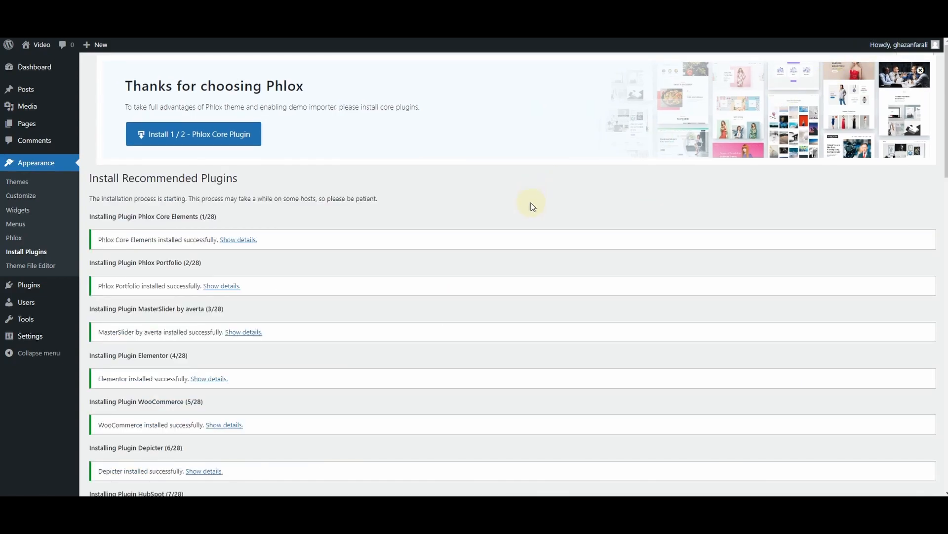
{"action": "scroll", "coordinate": [532, 204], "scroll_direction": "down", "scroll_amount": 15}
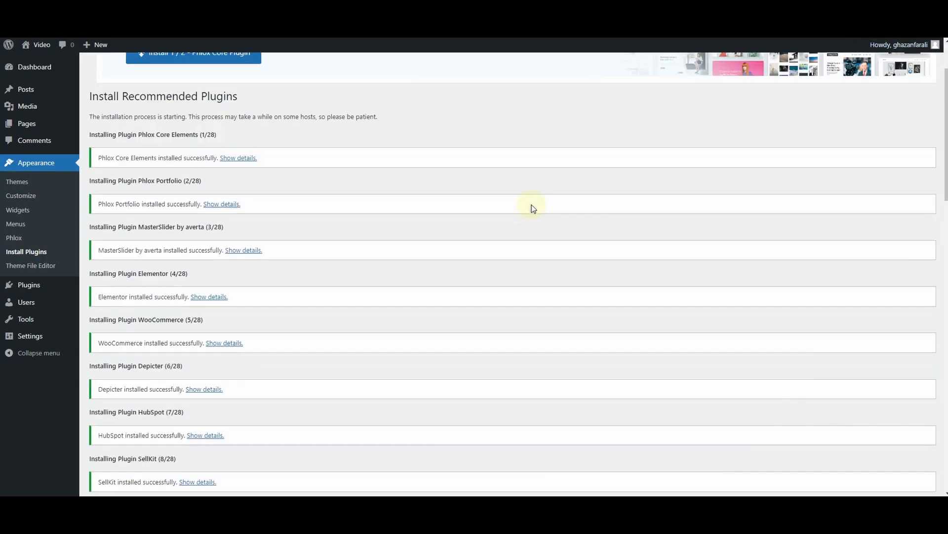
{"action": "scroll", "coordinate": [443, 250], "scroll_direction": "down", "scroll_amount": 7}
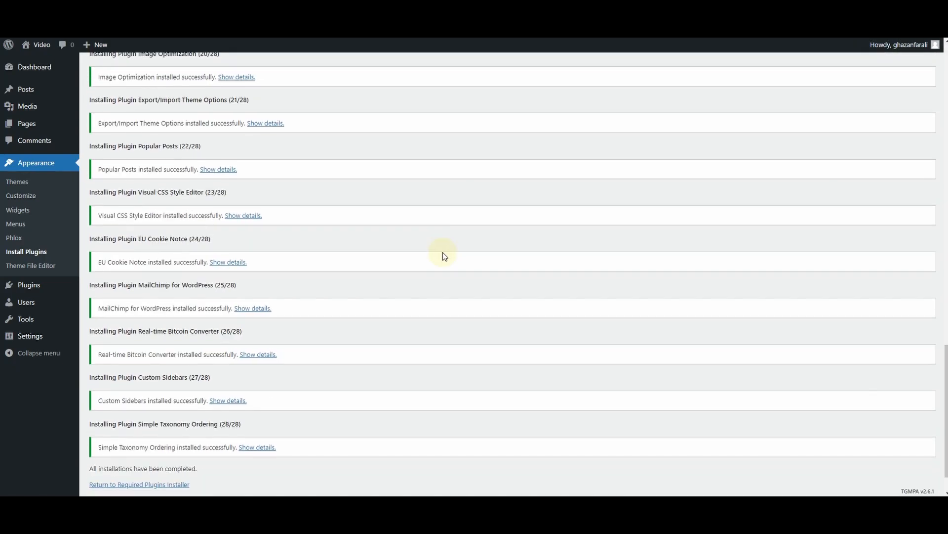
Run the Phlox Core Plugin installation offered in the theme's welcome banner
{"action": "scroll", "coordinate": [443, 269], "scroll_direction": "up", "scroll_amount": 6}
{"action": "scroll", "coordinate": [443, 271], "scroll_direction": "up", "scroll_amount": 15}
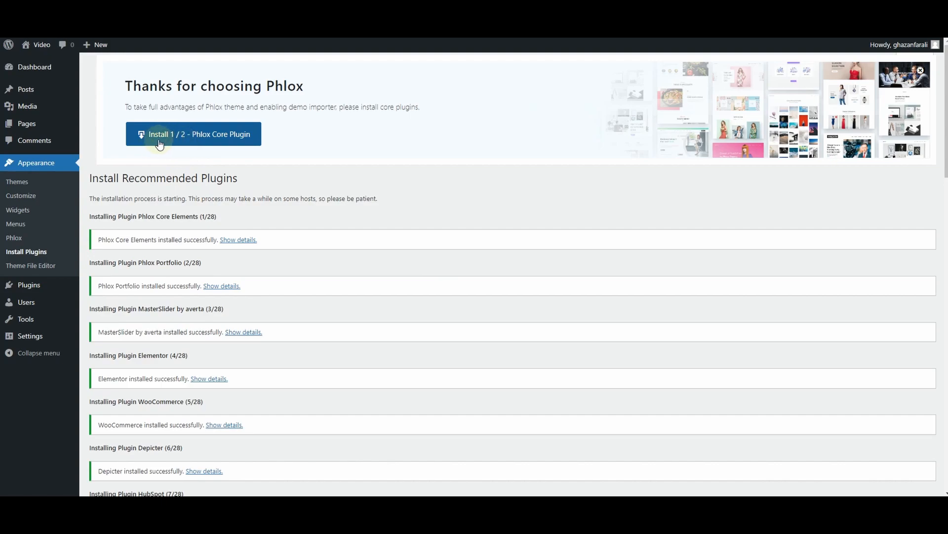
{"action": "left_click", "coordinate": [232, 142]}
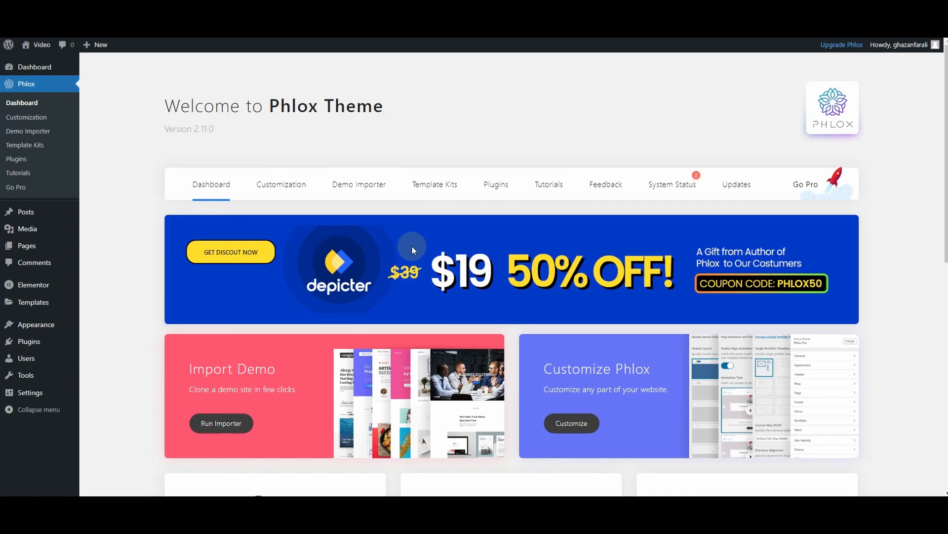
Filter the Phlox demo importer to the Services category and browse its website templates
{"action": "left_click", "coordinate": [367, 188]}
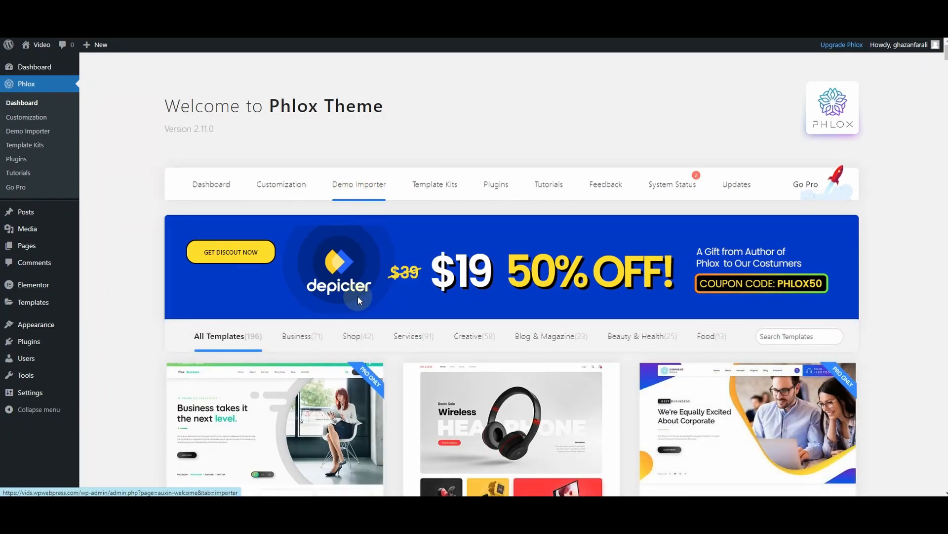
{"action": "left_click", "coordinate": [409, 344]}
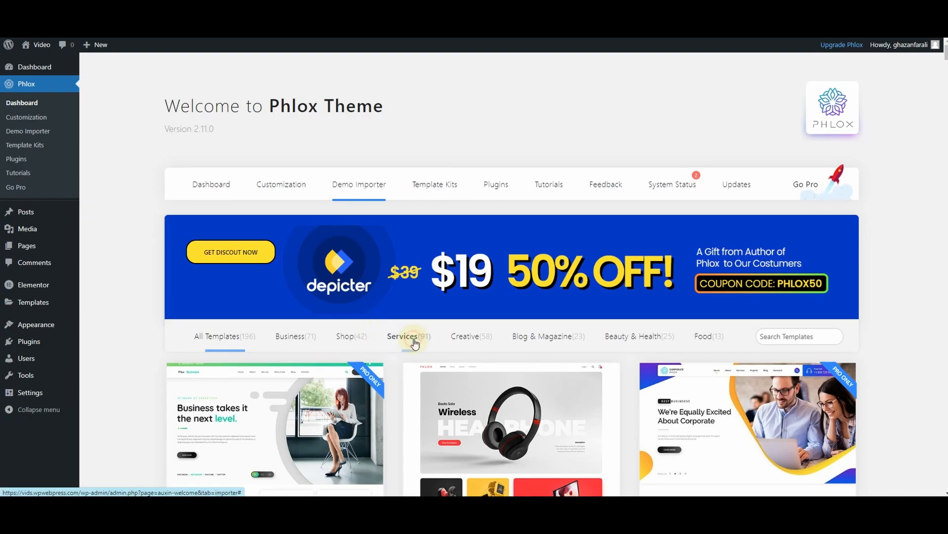
{"action": "scroll", "coordinate": [468, 318], "scroll_direction": "down", "scroll_amount": 2}
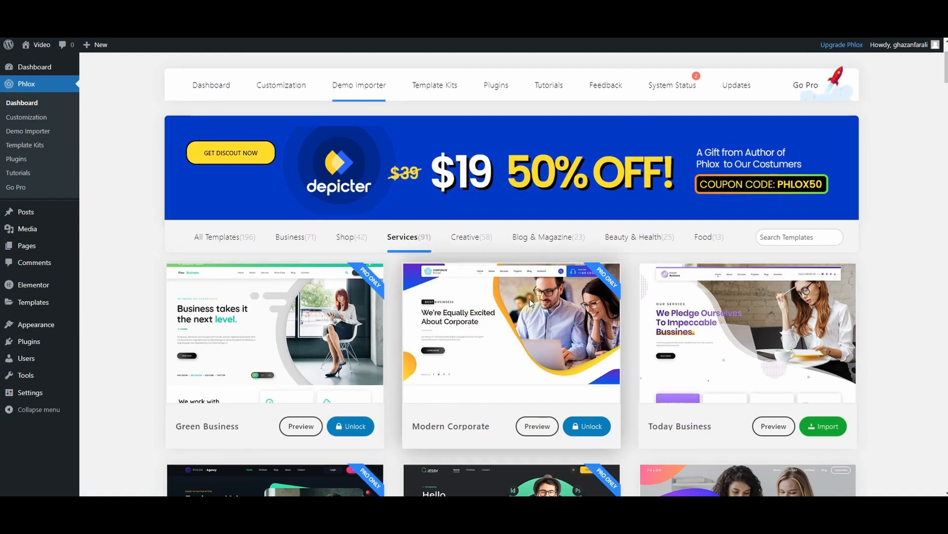
{"action": "scroll", "coordinate": [648, 303], "scroll_direction": "down", "scroll_amount": 2}
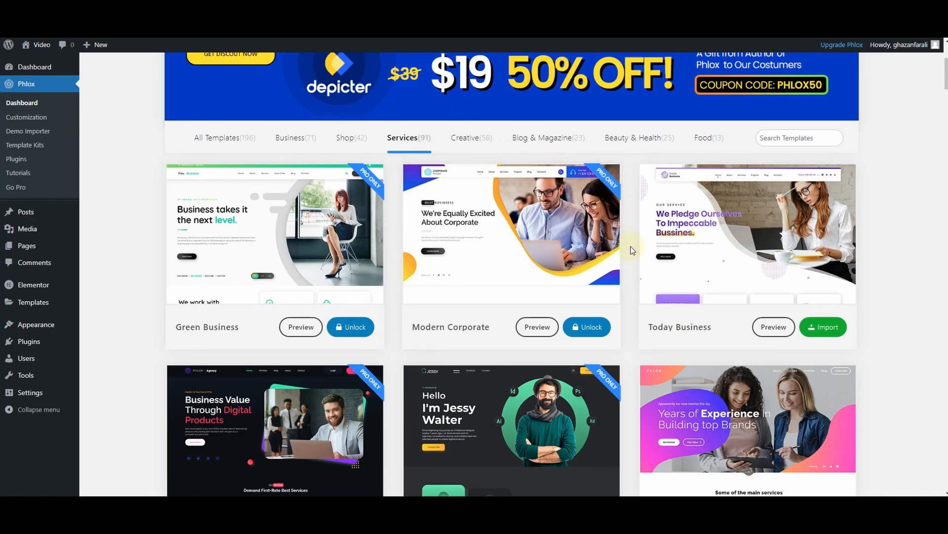
{"action": "scroll", "coordinate": [632, 256], "scroll_direction": "down", "scroll_amount": 1}
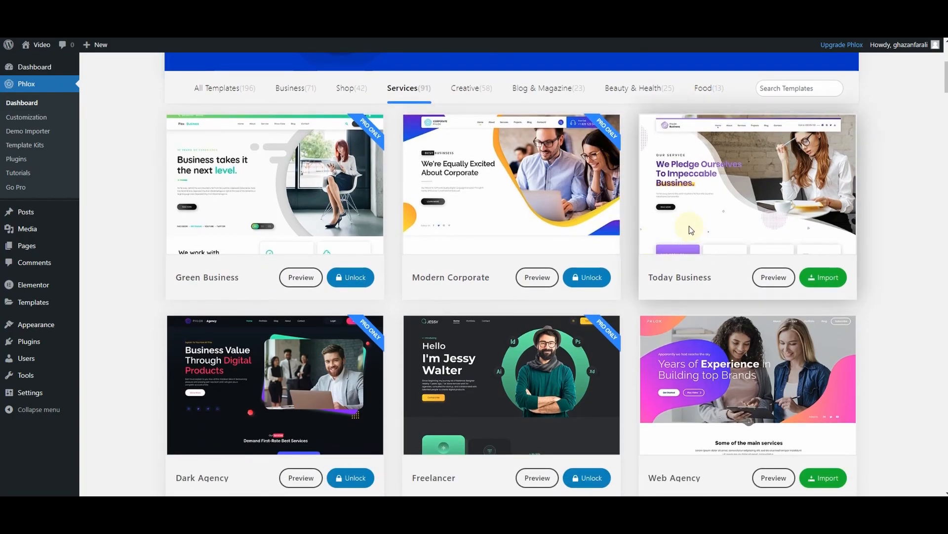
{"action": "scroll", "coordinate": [717, 226], "scroll_direction": "up", "scroll_amount": 2}
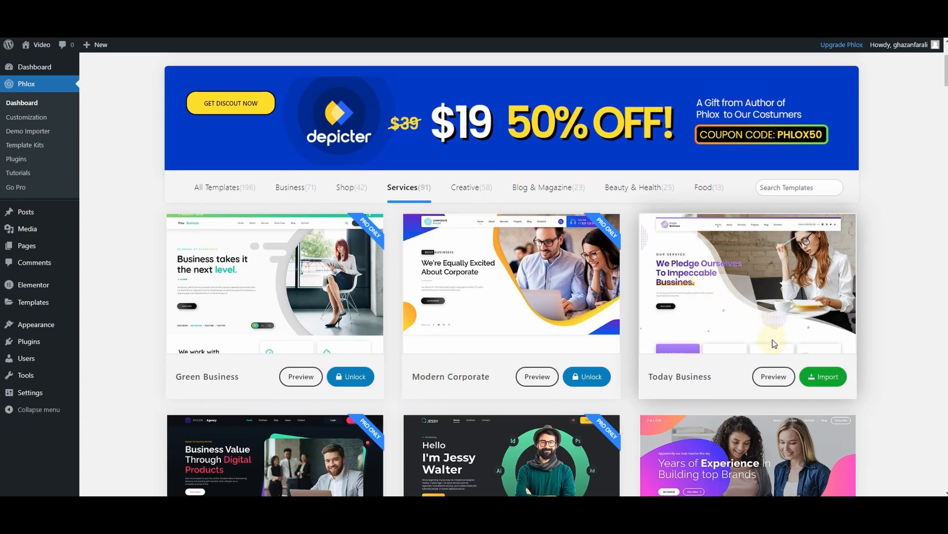
Import the Today Business demo as a complete pre-built website with media, installing its required plugins and skipping watermark removal
{"action": "left_click", "coordinate": [828, 377]}
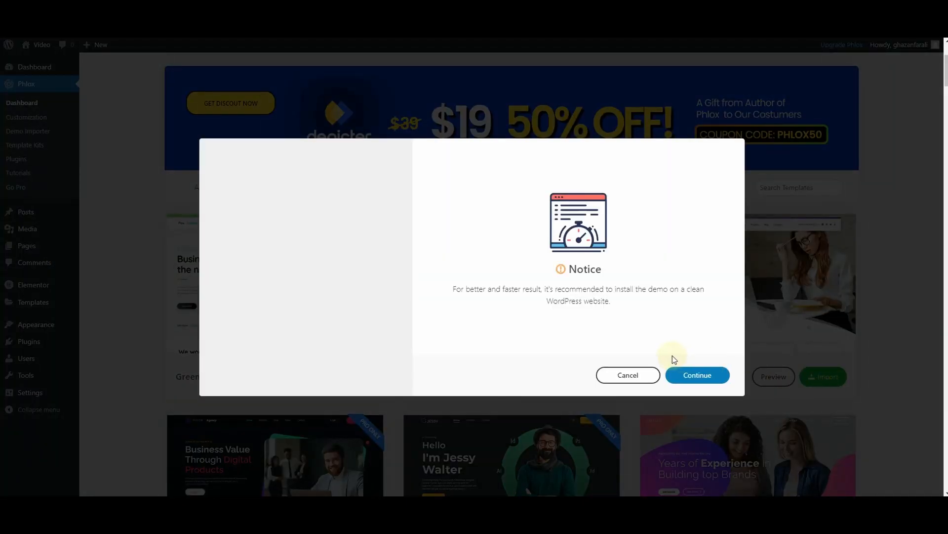
{"action": "left_click", "coordinate": [705, 379]}
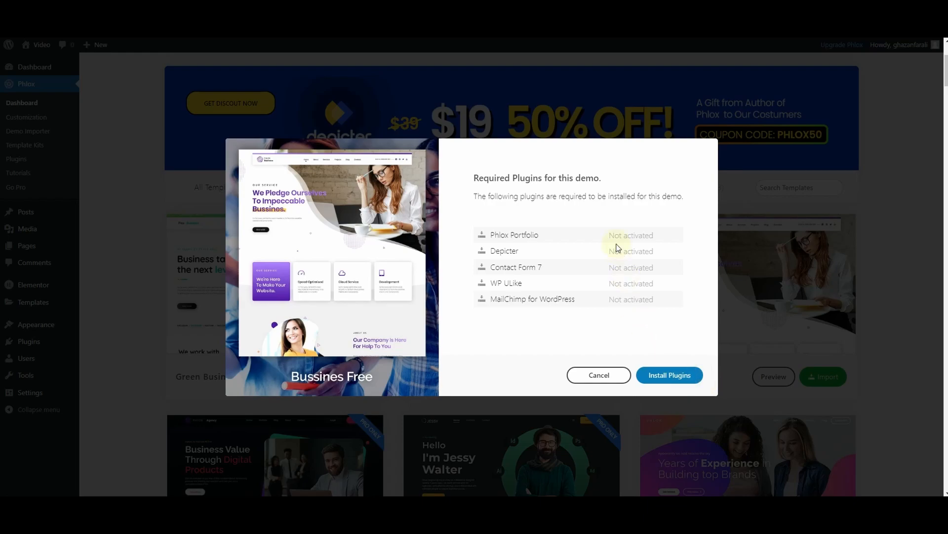
{"action": "left_click", "coordinate": [674, 377]}
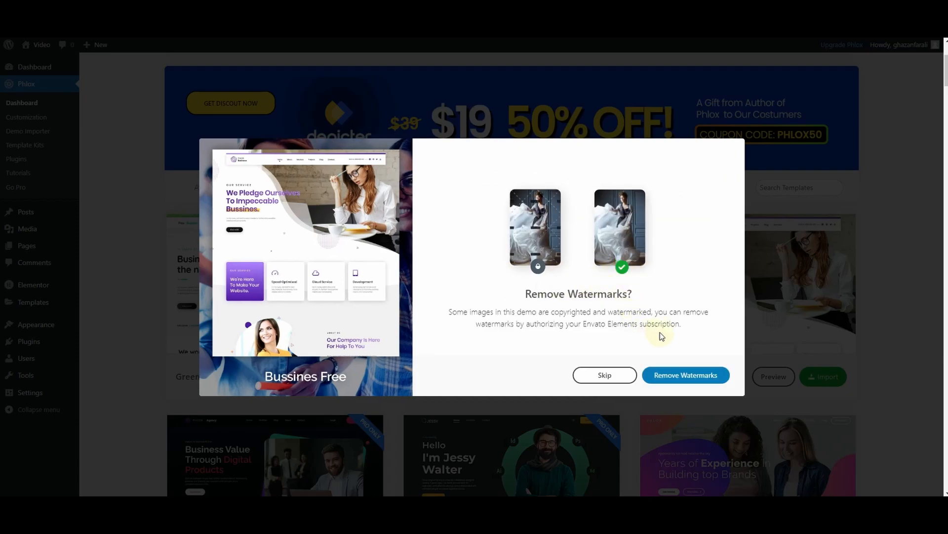
{"action": "left_click", "coordinate": [597, 378]}
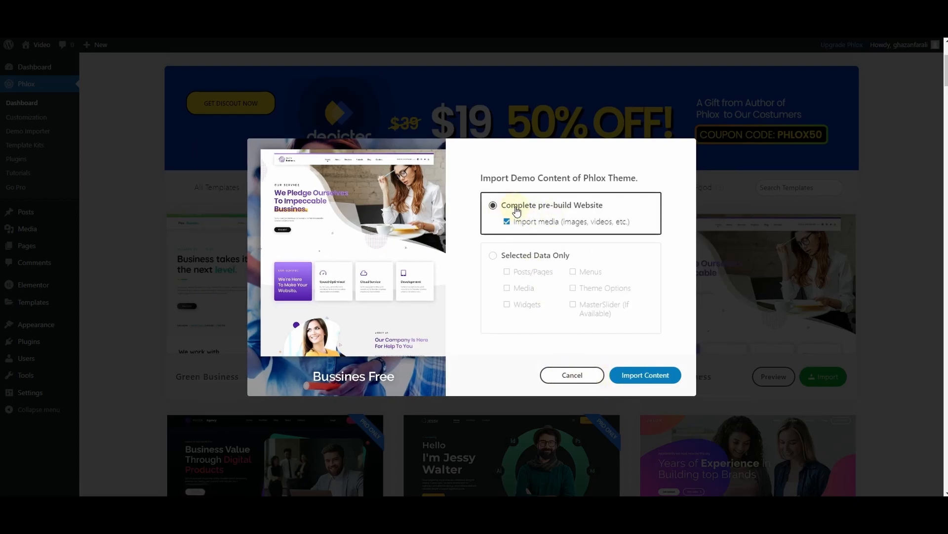
{"action": "left_click", "coordinate": [650, 378]}
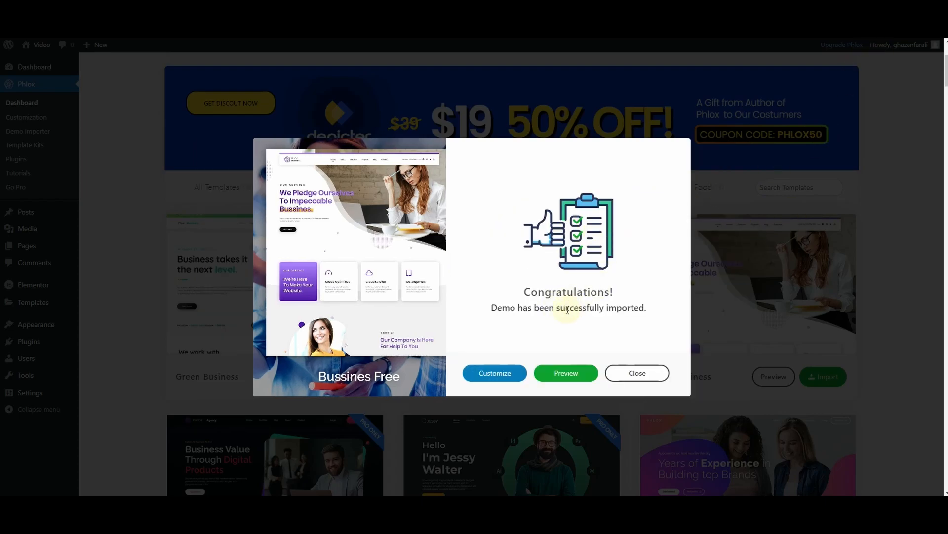
Preview the imported demo site and look through its homepage down to the testimonial section
{"action": "left_click", "coordinate": [566, 375]}
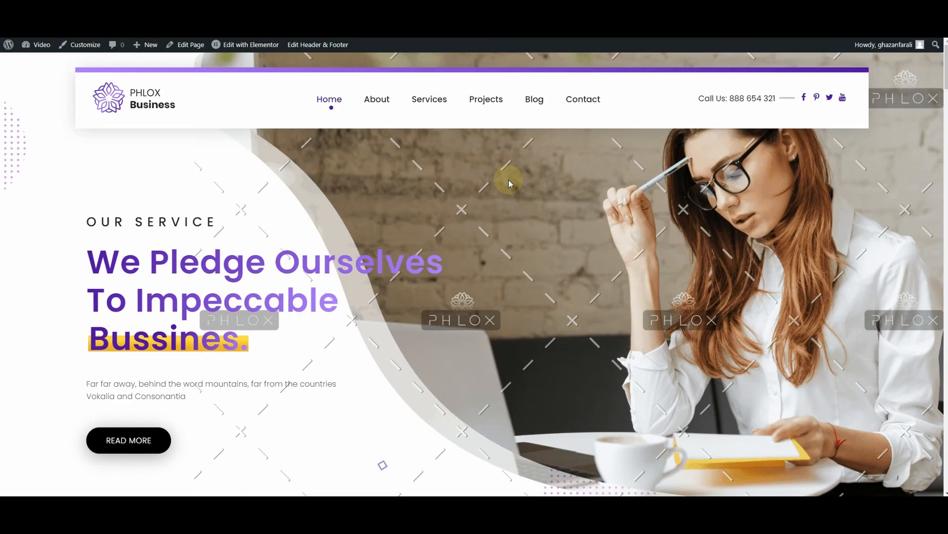
{"action": "middle_click", "coordinate": [508, 185]}
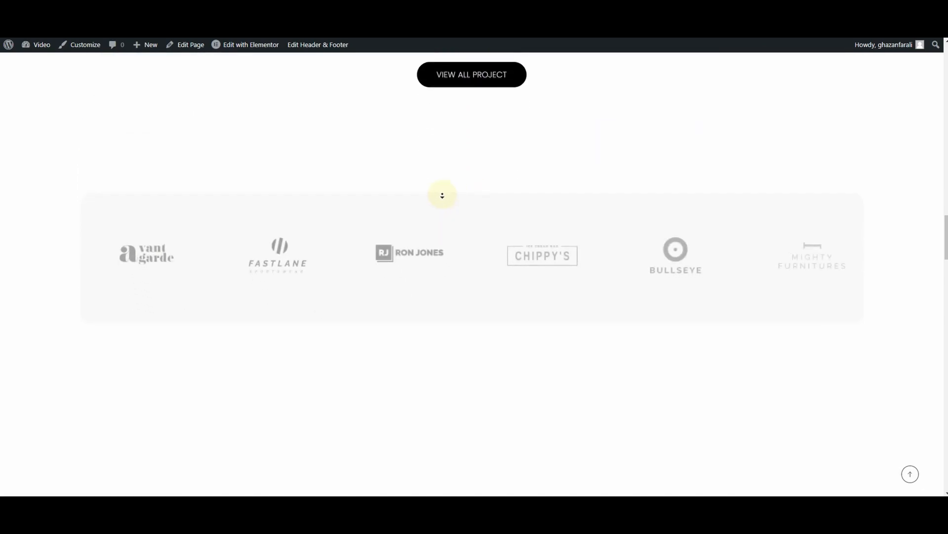
{"action": "scroll", "coordinate": [495, 207], "scroll_direction": "down", "scroll_amount": 1}
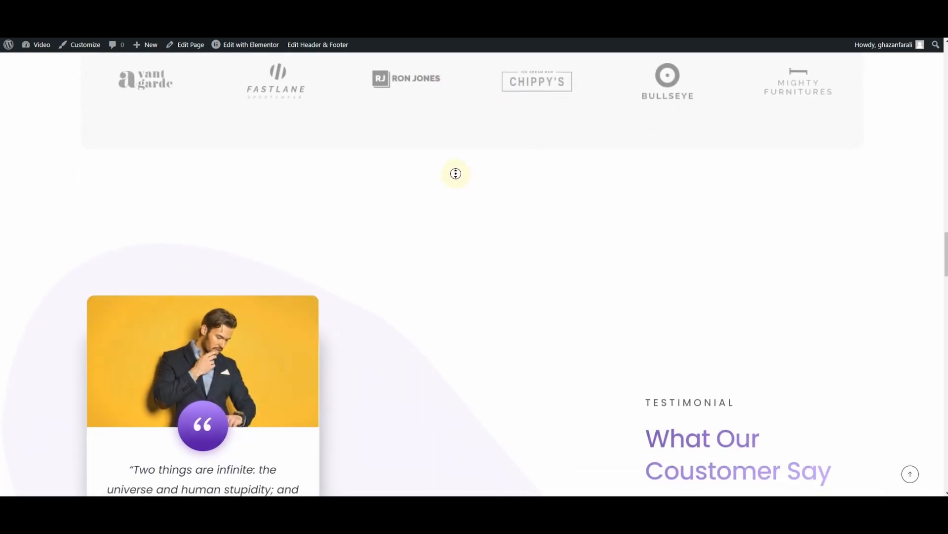
{"action": "scroll", "coordinate": [464, 194], "scroll_direction": "down", "scroll_amount": 4}
{"action": "scroll", "coordinate": [447, 214], "scroll_direction": "down", "scroll_amount": 10}
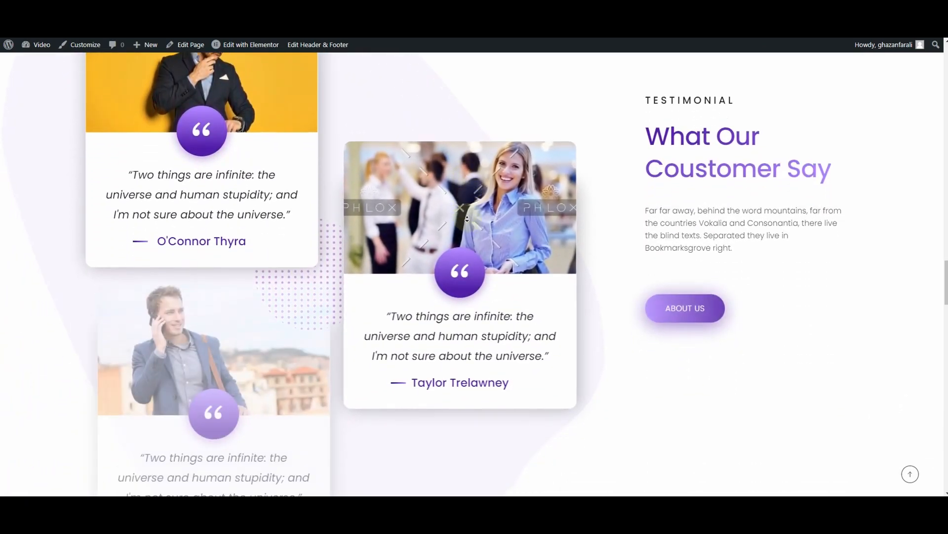
Review the rest of the homepage from the testimonials to the footer, including the team, blog and call-to-action sections, and return to the projects
{"action": "scroll", "coordinate": [467, 218], "scroll_direction": "down", "scroll_amount": 6}
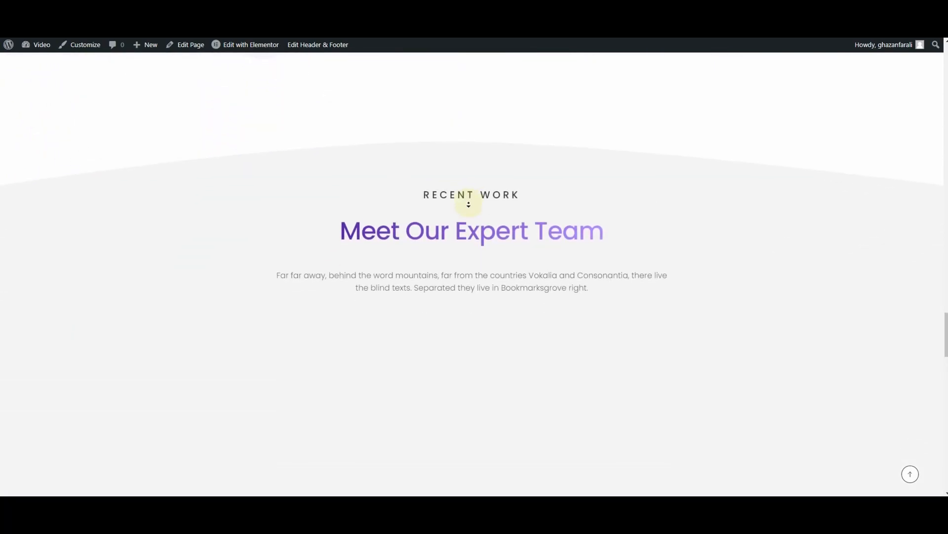
{"action": "scroll", "coordinate": [473, 206], "scroll_direction": "down", "scroll_amount": 12}
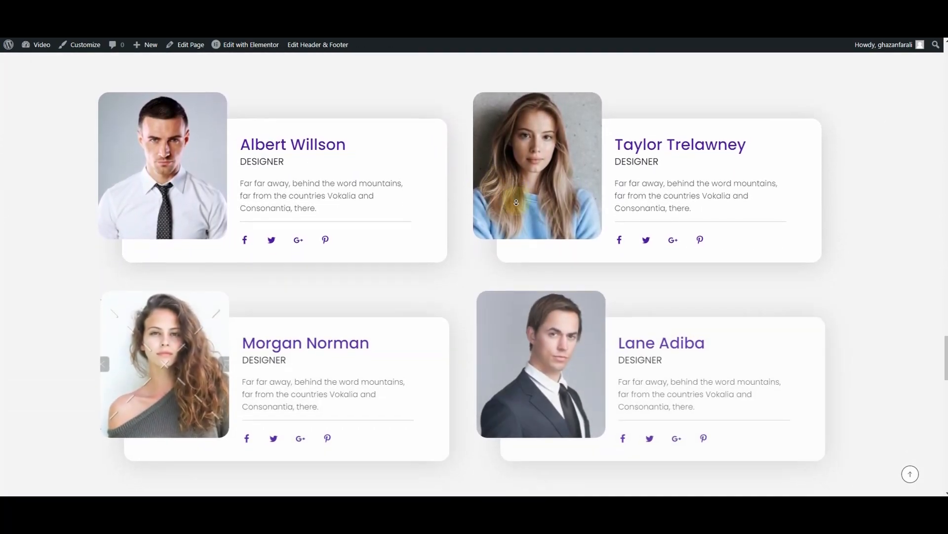
{"action": "scroll", "coordinate": [487, 216], "scroll_direction": "down", "scroll_amount": 3}
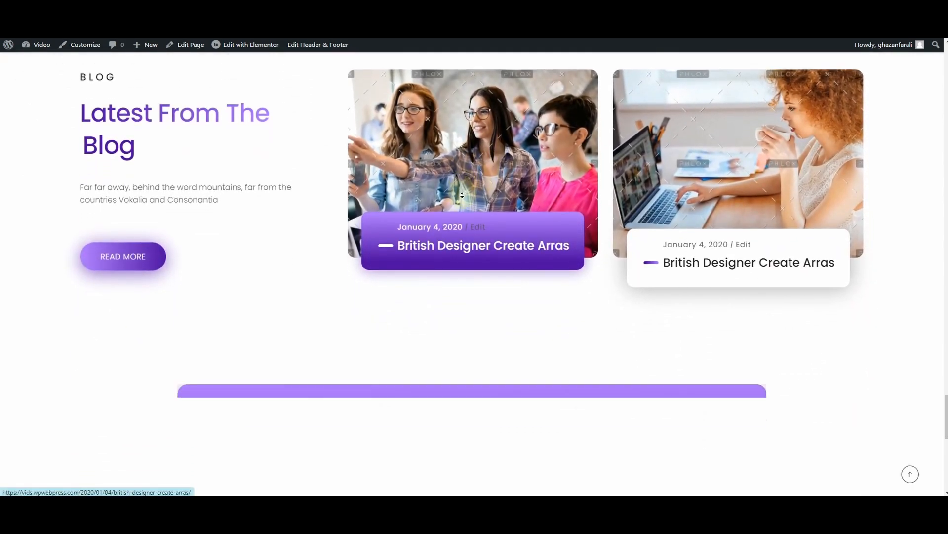
{"action": "scroll", "coordinate": [517, 195], "scroll_direction": "down", "scroll_amount": 3}
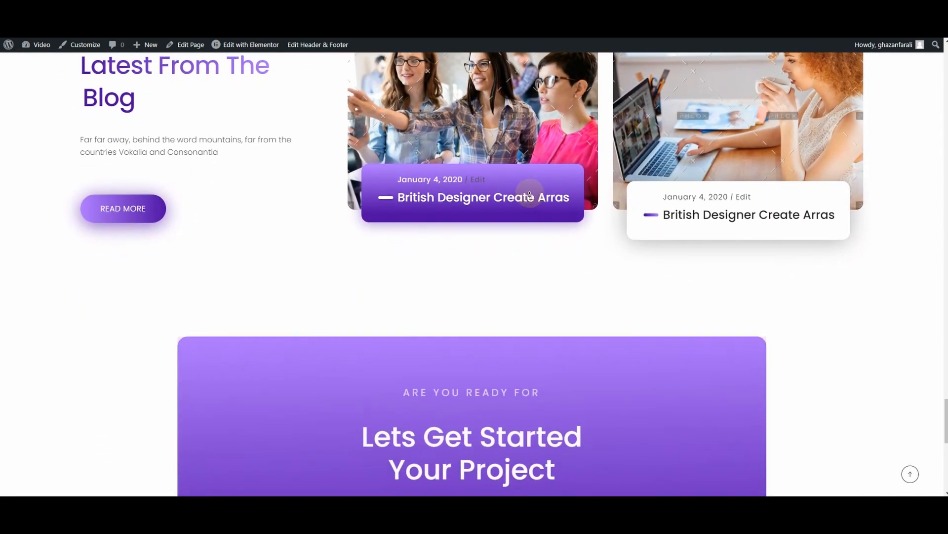
{"action": "scroll", "coordinate": [527, 219], "scroll_direction": "down", "scroll_amount": 6}
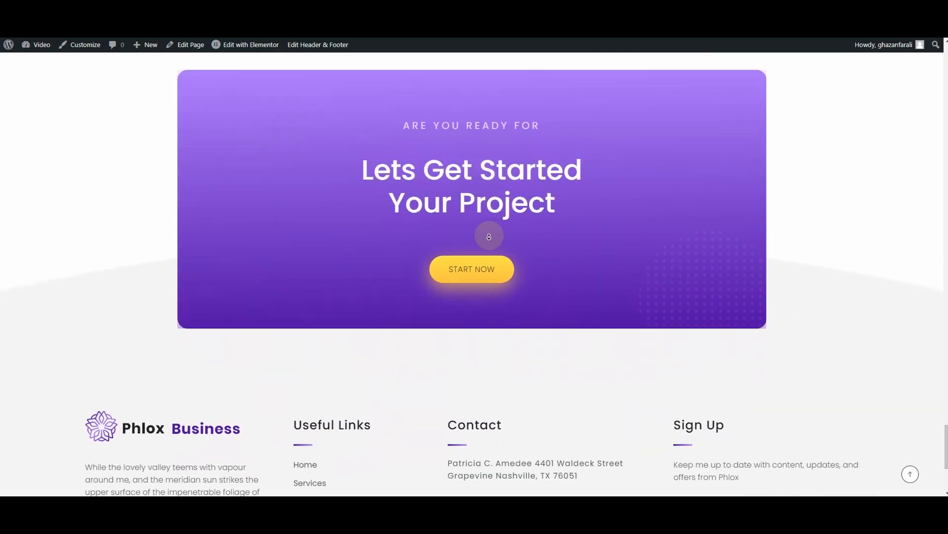
{"action": "scroll", "coordinate": [488, 234], "scroll_direction": "down", "scroll_amount": 5}
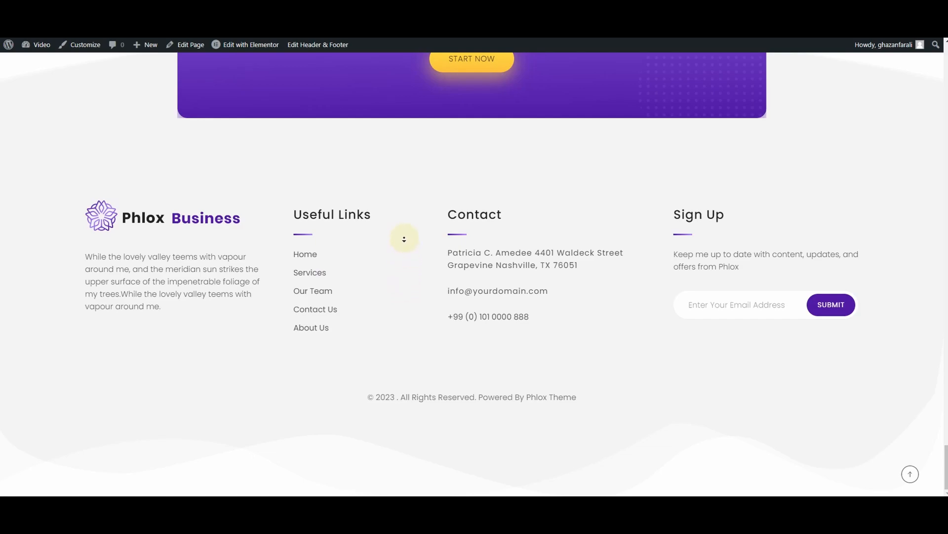
{"action": "scroll", "coordinate": [401, 156], "scroll_direction": "up", "scroll_amount": 15}
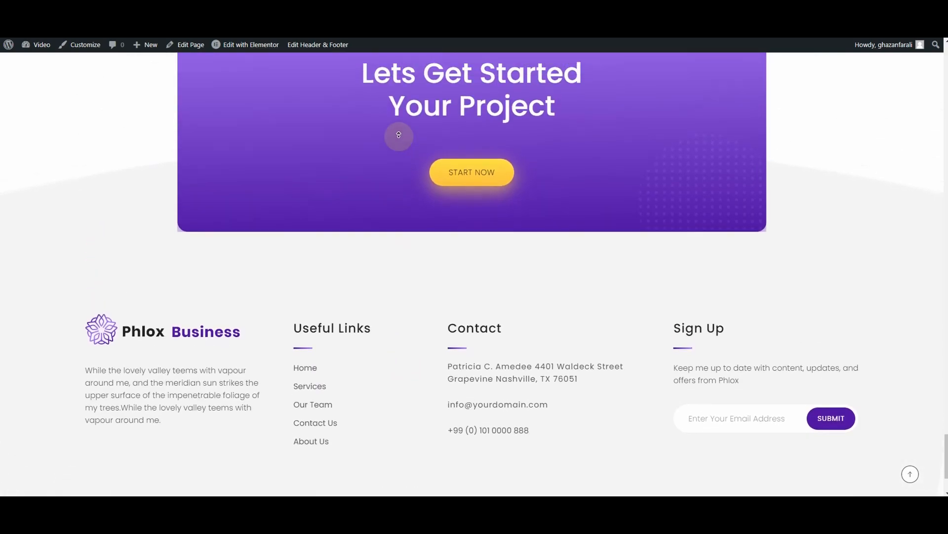
{"action": "scroll", "coordinate": [397, 129], "scroll_direction": "up", "scroll_amount": 15}
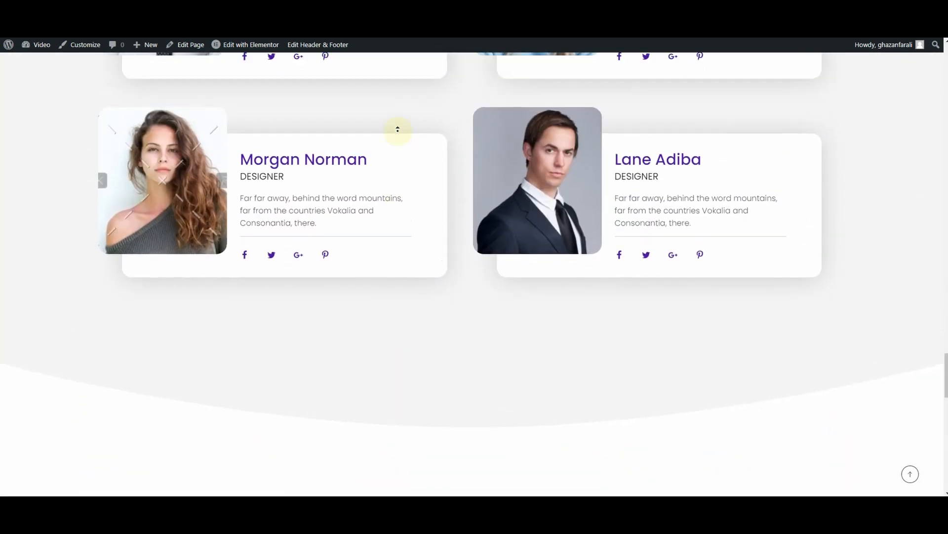
{"action": "scroll", "coordinate": [398, 129], "scroll_direction": "up", "scroll_amount": 15}
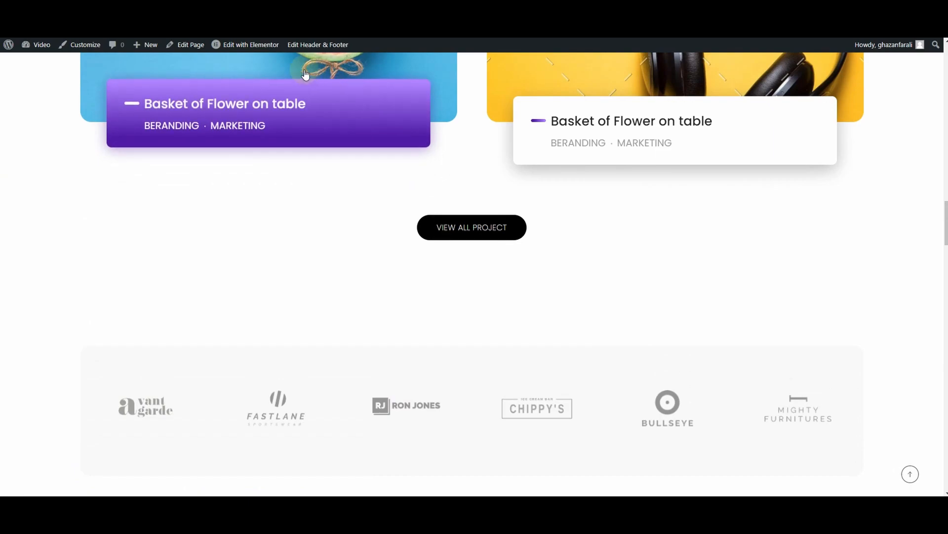
Open the homepage for editing with Elementor
{"action": "mouse_move", "coordinate": [236, 49]}
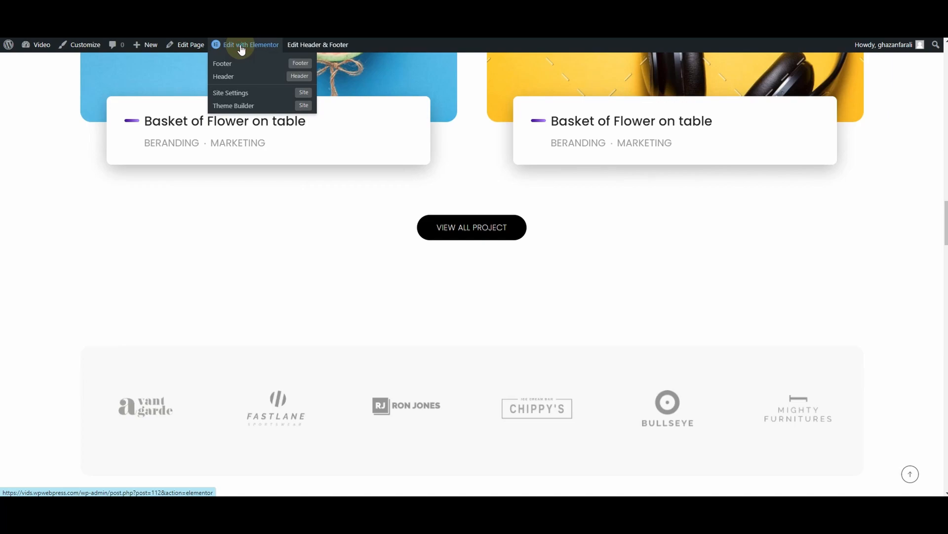
{"action": "left_click", "coordinate": [241, 49]}
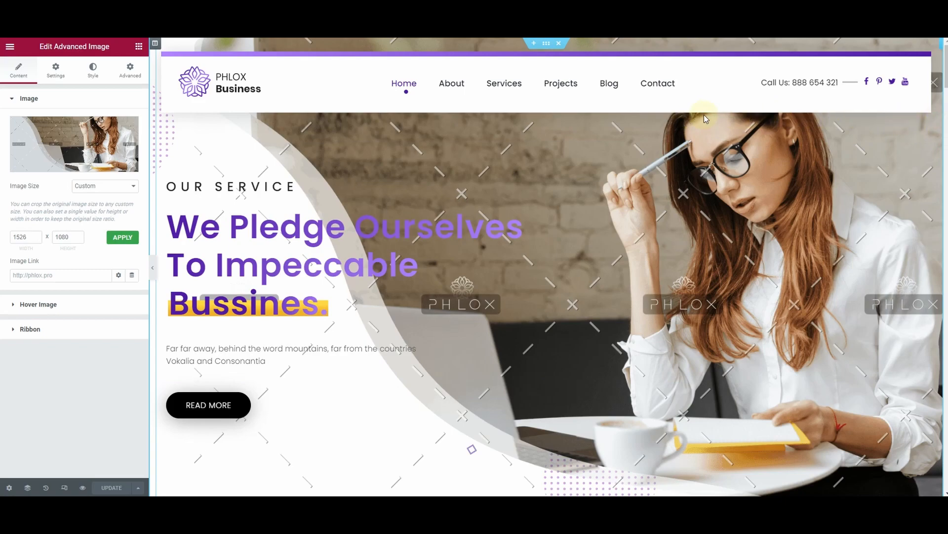
Try the pink-background camera photo from the media library as the hero section's image, and undo the replacement
{"action": "mouse_move", "coordinate": [97, 151]}
{"action": "left_click", "coordinate": [68, 142]}
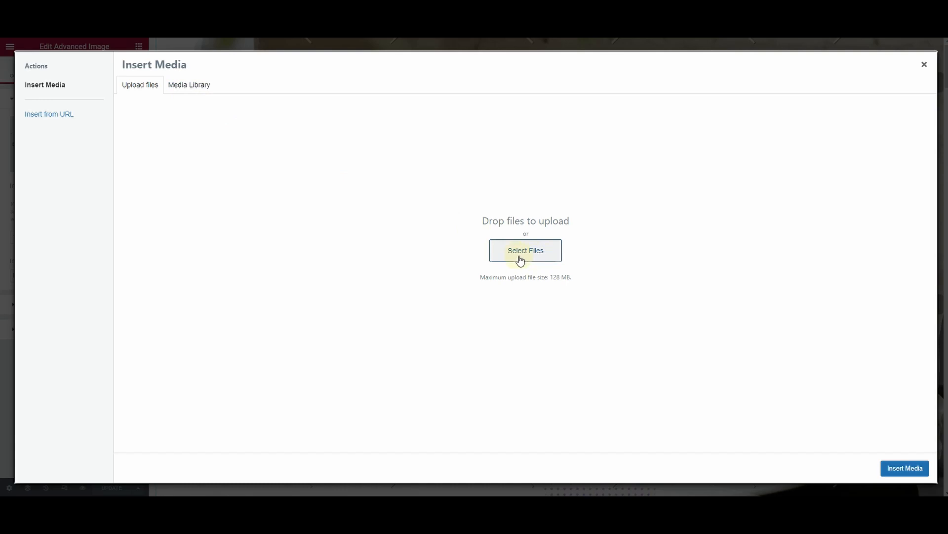
{"action": "left_click", "coordinate": [183, 90]}
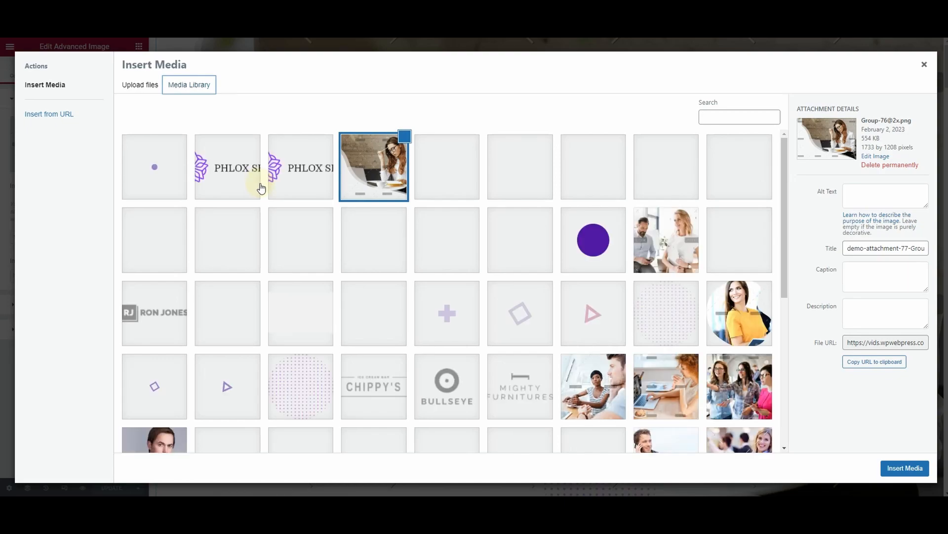
{"action": "scroll", "coordinate": [484, 302], "scroll_direction": "down", "scroll_amount": 6}
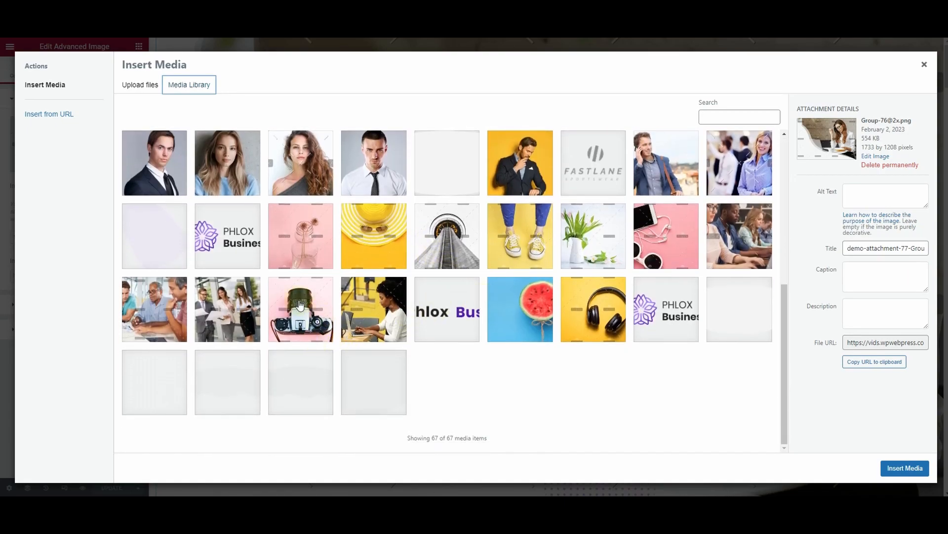
{"action": "left_click", "coordinate": [299, 305]}
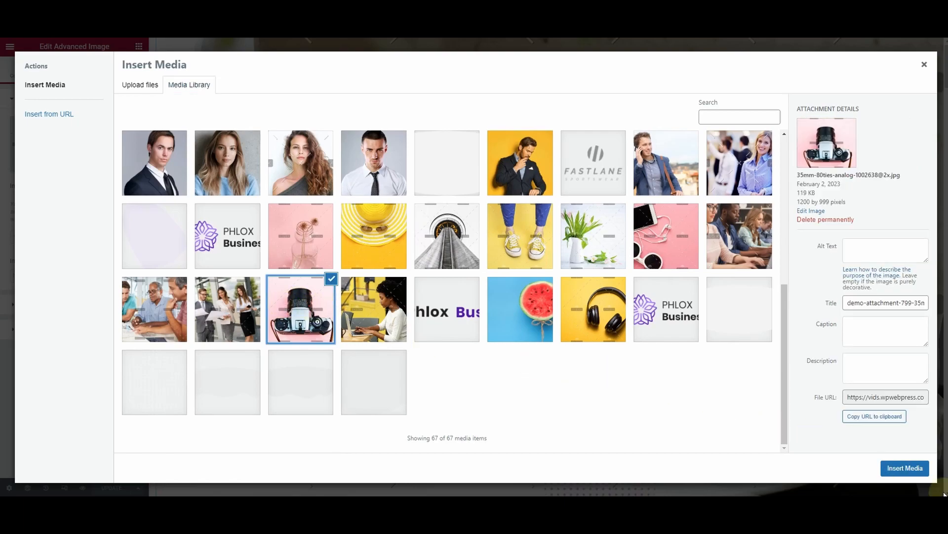
{"action": "left_click", "coordinate": [906, 469]}
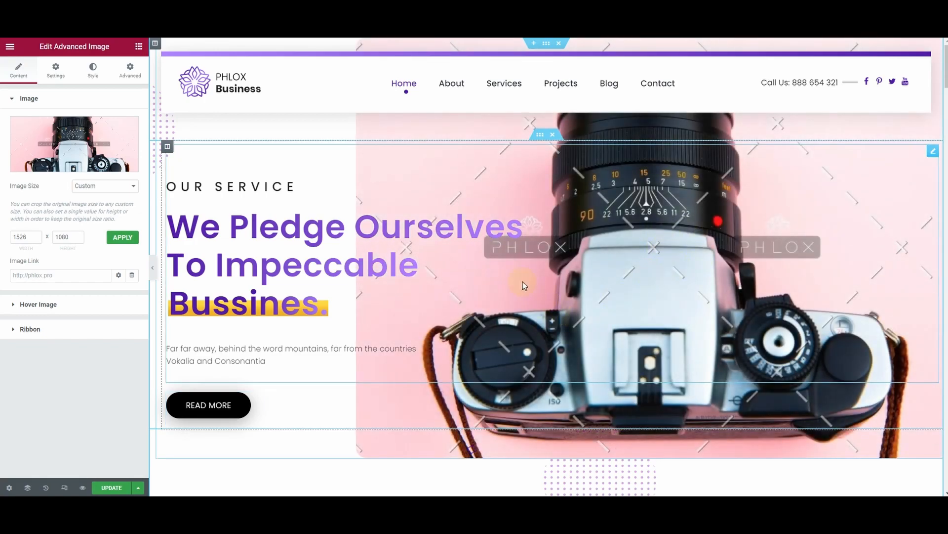
{"action": "scroll", "coordinate": [550, 288], "scroll_direction": "down", "scroll_amount": 3}
{"action": "scroll", "coordinate": [551, 289], "scroll_direction": "up", "scroll_amount": 3}
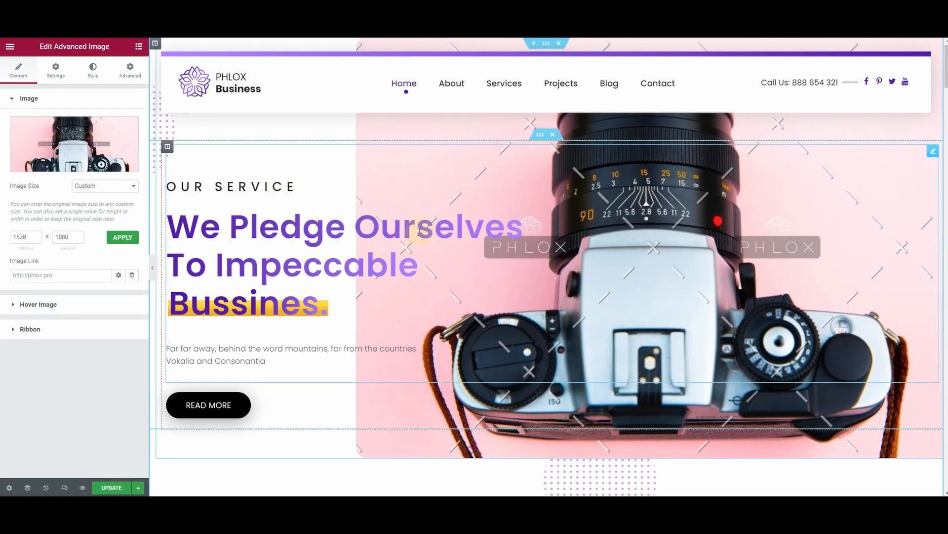
{"action": "key", "text": "ctrl+z"}
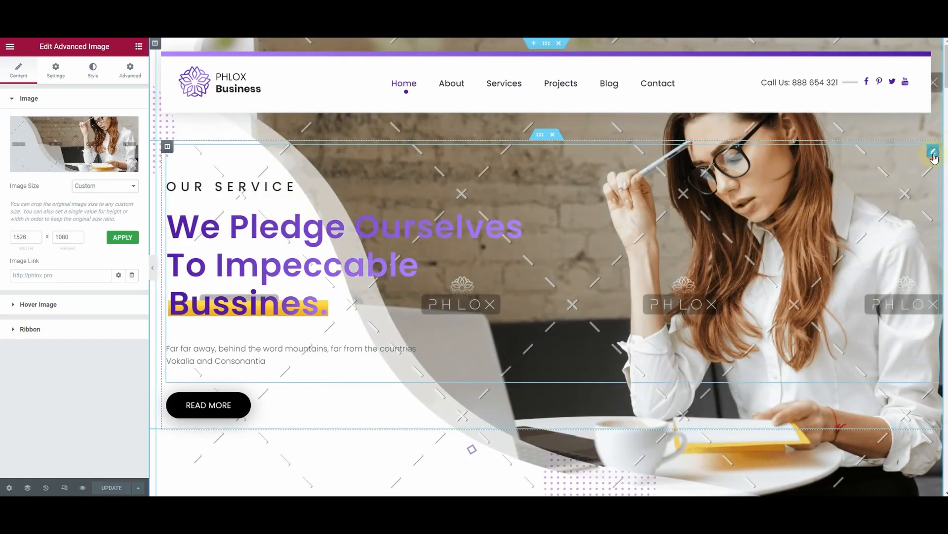
Change the small title above the hero section's main heading to "About Us"
{"action": "left_click", "coordinate": [368, 186]}
{"action": "left_click_drag", "start_coordinate": [58, 136], "coordinate": [34, 137]}
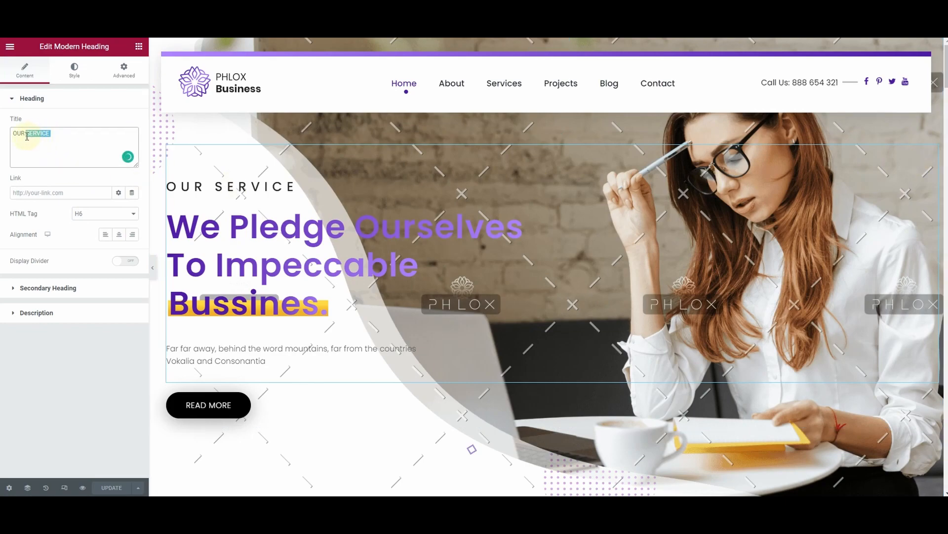
{"action": "left_click_drag", "start_coordinate": [57, 134], "coordinate": [3, 137]}
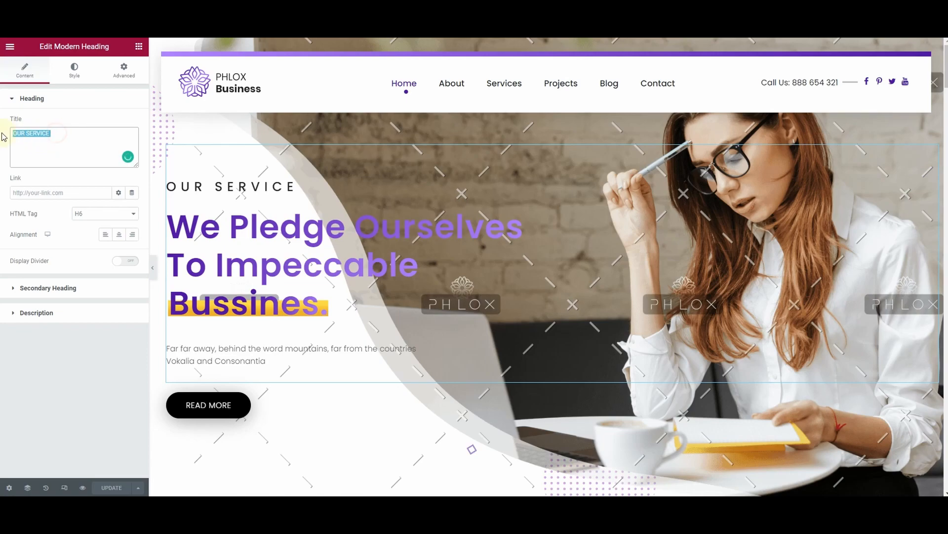
{"action": "type", "text": "Abou"}
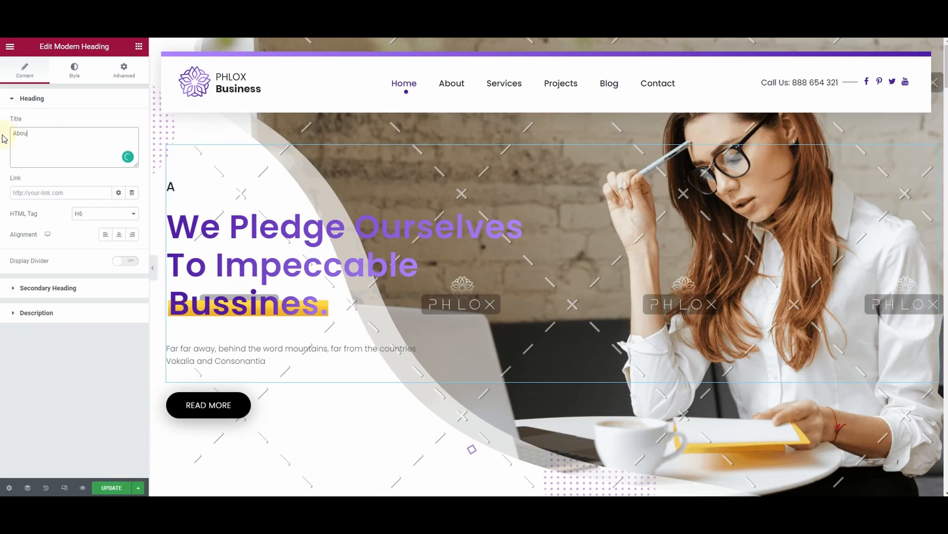
{"action": "type", "text": "t Us"}
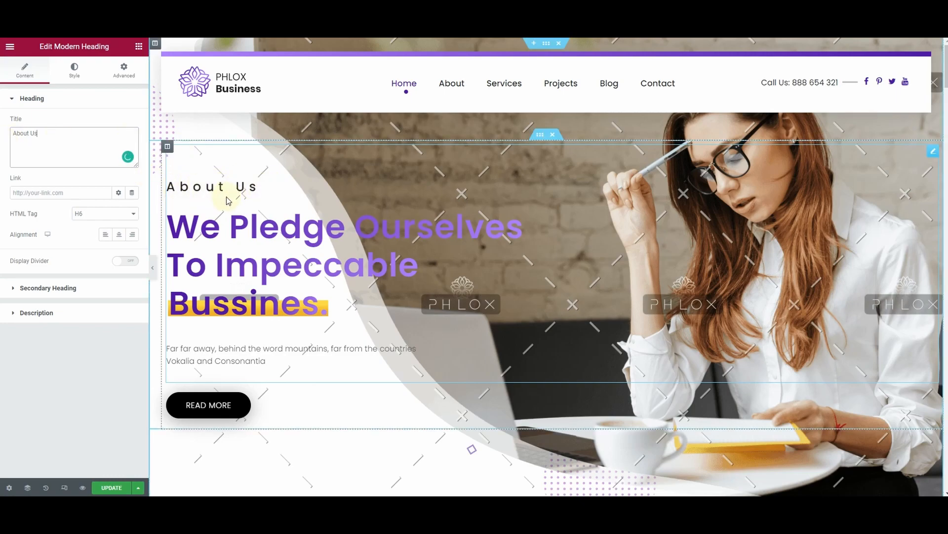
Examine the hero heading's secondary heading text fields and its description text
{"action": "left_click", "coordinate": [77, 290]}
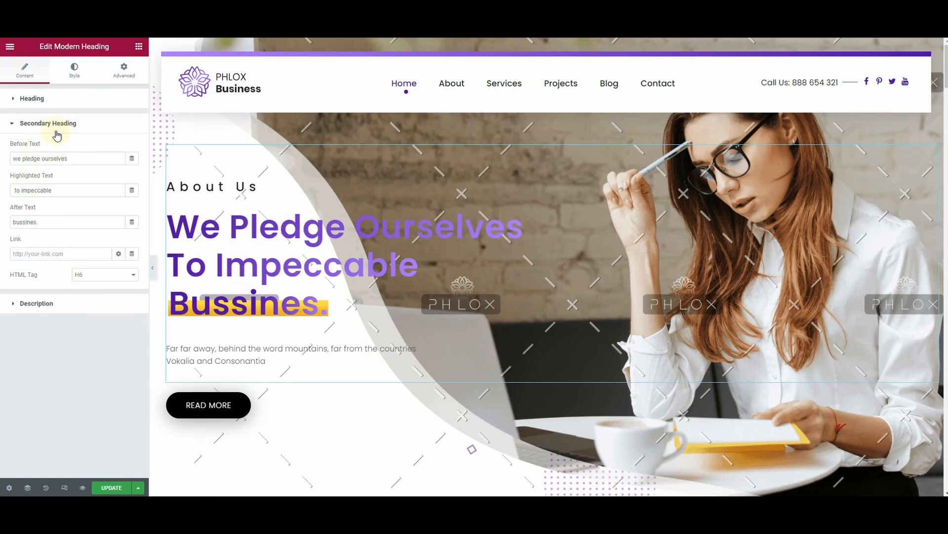
{"action": "left_click_drag", "start_coordinate": [84, 158], "coordinate": [8, 166]}
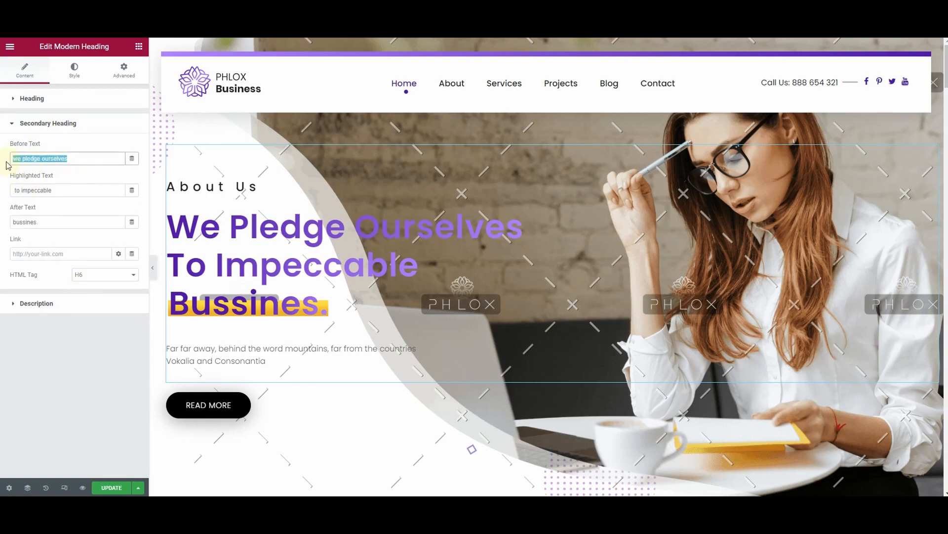
{"action": "left_click_drag", "start_coordinate": [76, 193], "coordinate": [1, 196]}
{"action": "left_click_drag", "start_coordinate": [48, 223], "coordinate": [8, 228]}
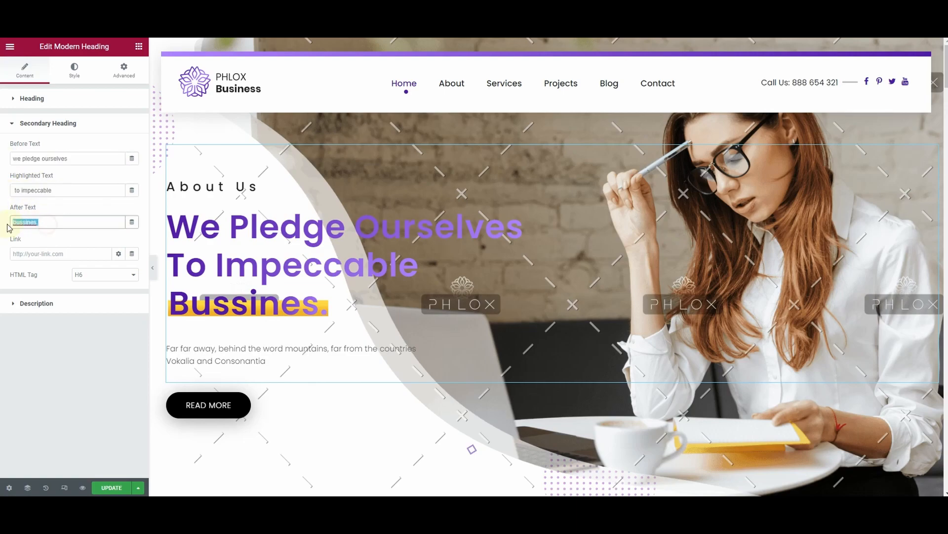
{"action": "left_click", "coordinate": [53, 303]}
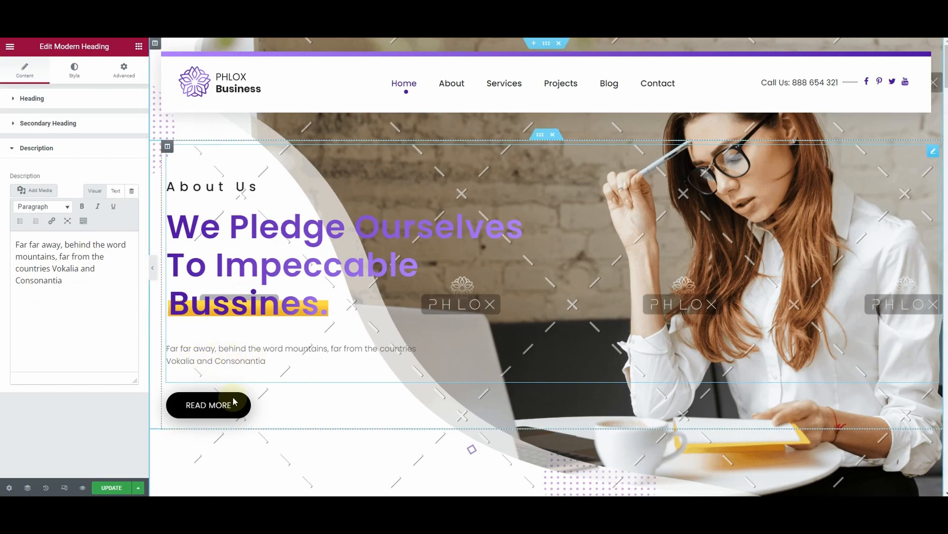
Relabel the hero section's button "learn more" and link it to the site's About page
{"action": "left_click", "coordinate": [262, 411]}
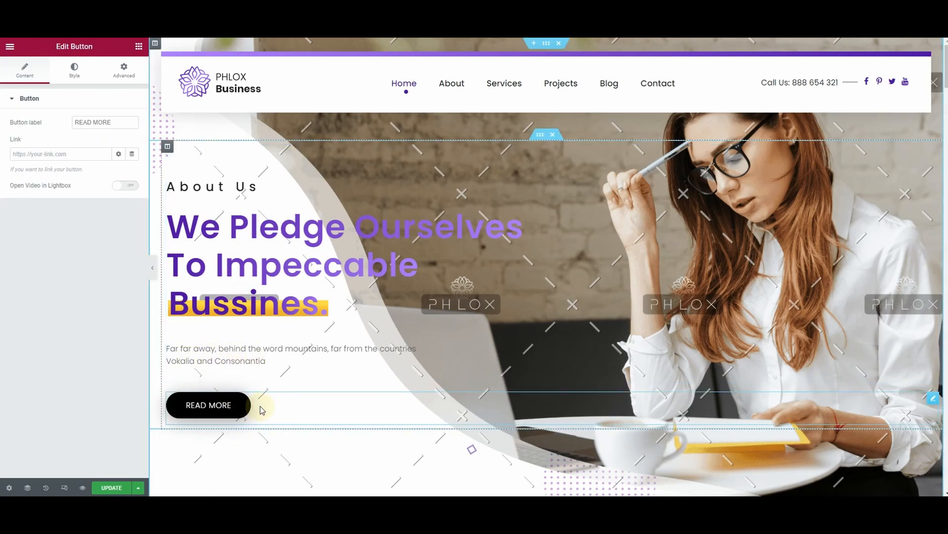
{"action": "left_click_drag", "start_coordinate": [120, 122], "coordinate": [62, 127]}
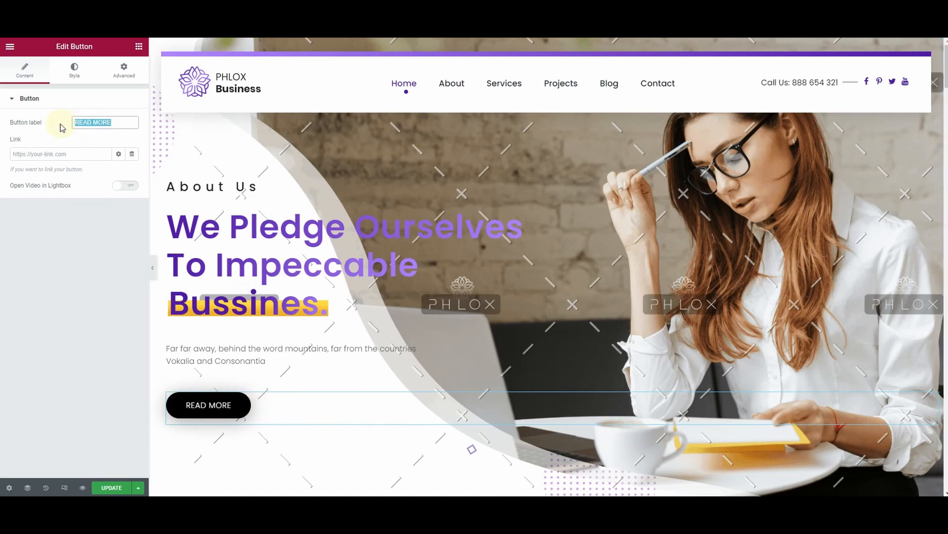
{"action": "type", "text": "learn more"}
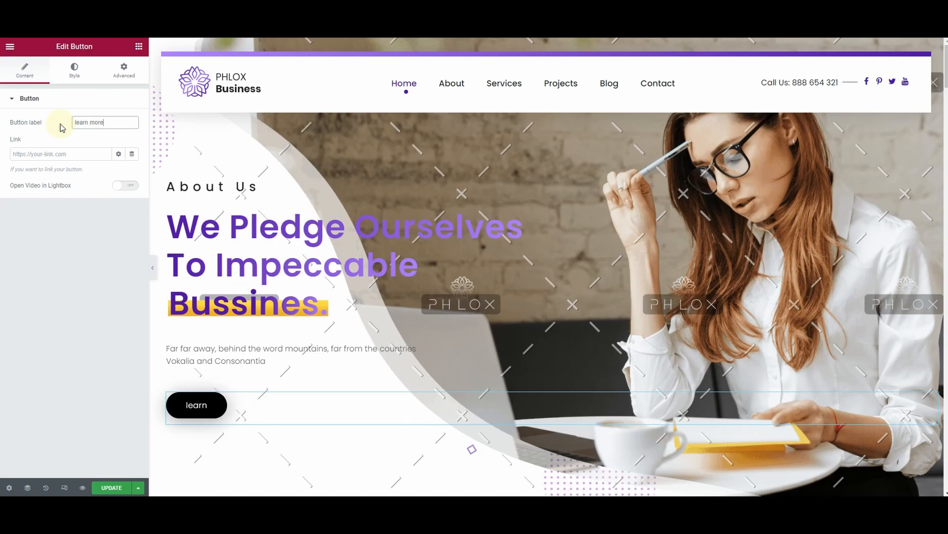
{"action": "left_click", "coordinate": [42, 157]}
{"action": "type", "text": "about"}
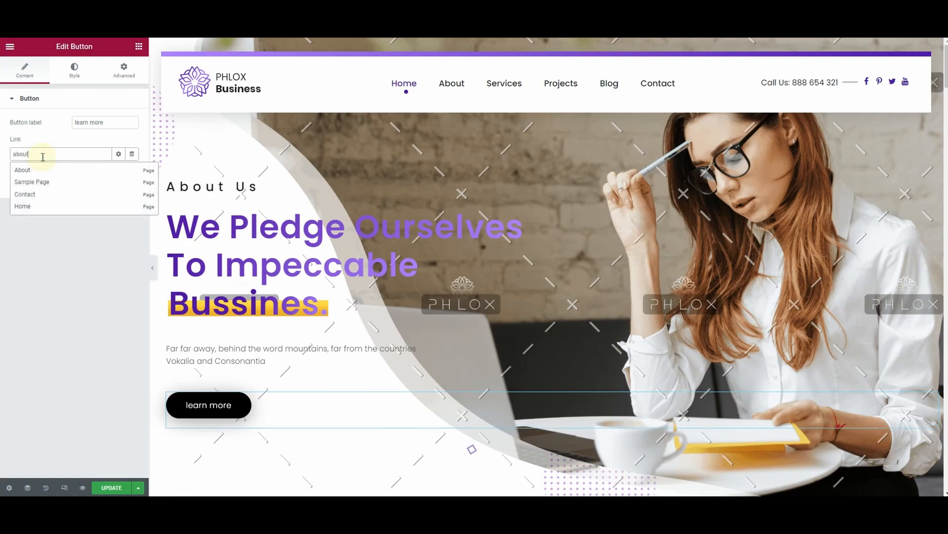
{"action": "left_click", "coordinate": [49, 171]}
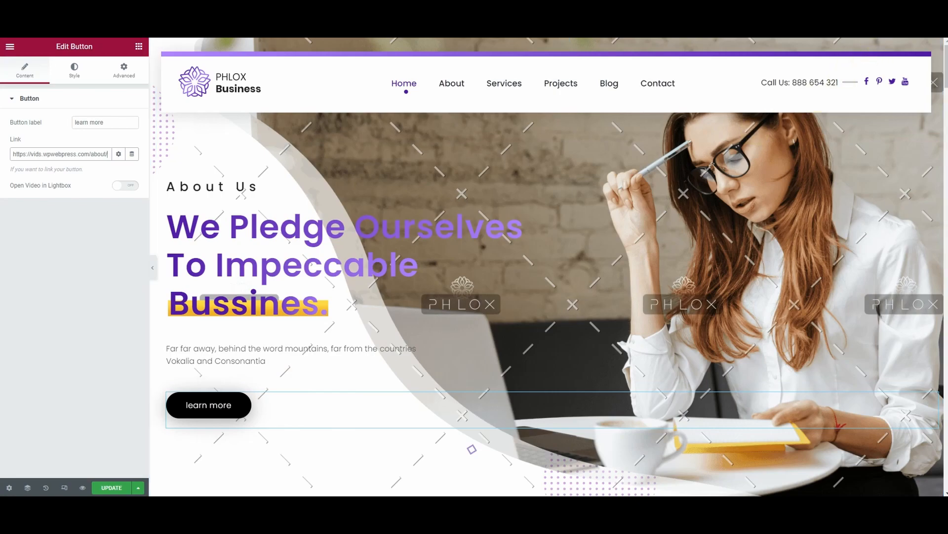
Examine the title and secondary heading settings of the purple "OUR SERVICE" card below the hero section
{"action": "scroll", "coordinate": [591, 256], "scroll_direction": "down", "scroll_amount": 5}
{"action": "scroll", "coordinate": [551, 292], "scroll_direction": "down", "scroll_amount": 4}
{"action": "left_click", "coordinate": [204, 203]}
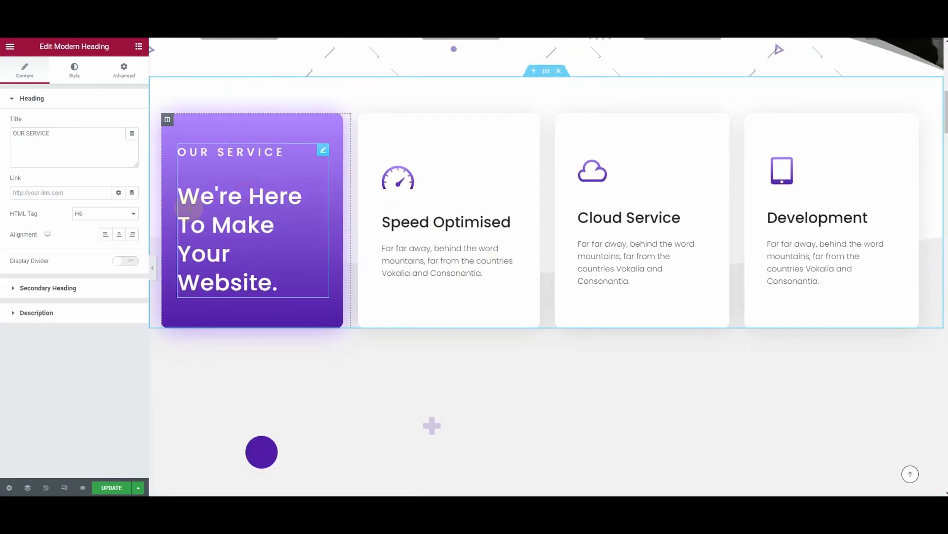
{"action": "left_click", "coordinate": [53, 137]}
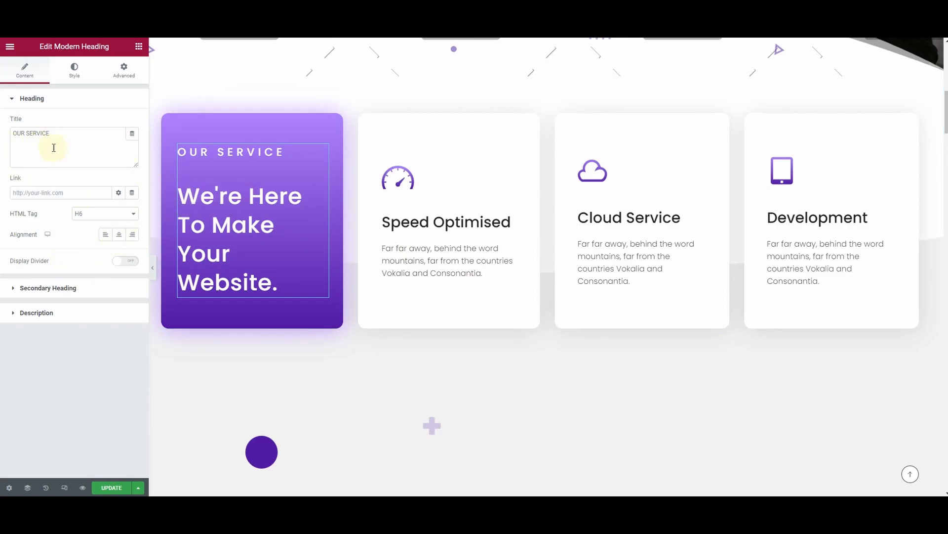
{"action": "left_click", "coordinate": [49, 290]}
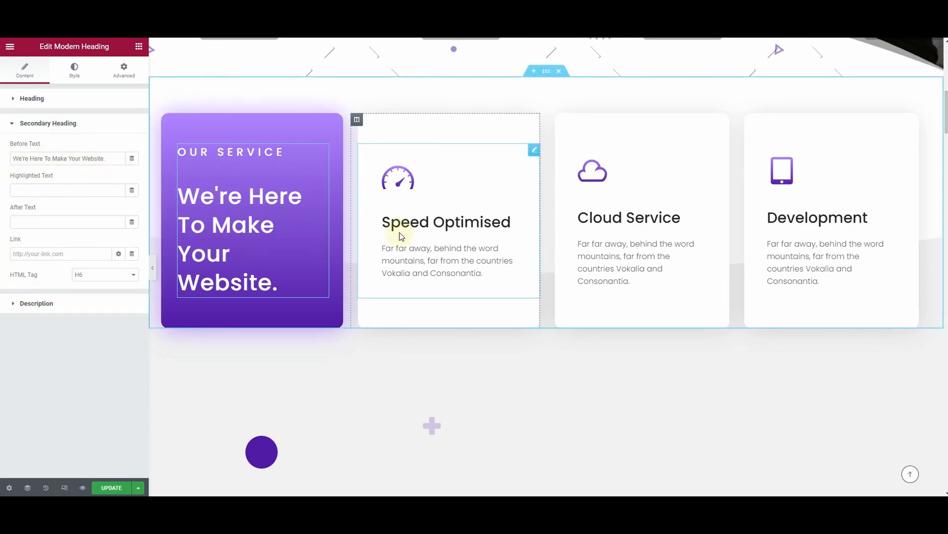
Examine the header icon and content settings of the "Speed Optimised" info box
{"action": "left_click", "coordinate": [452, 201]}
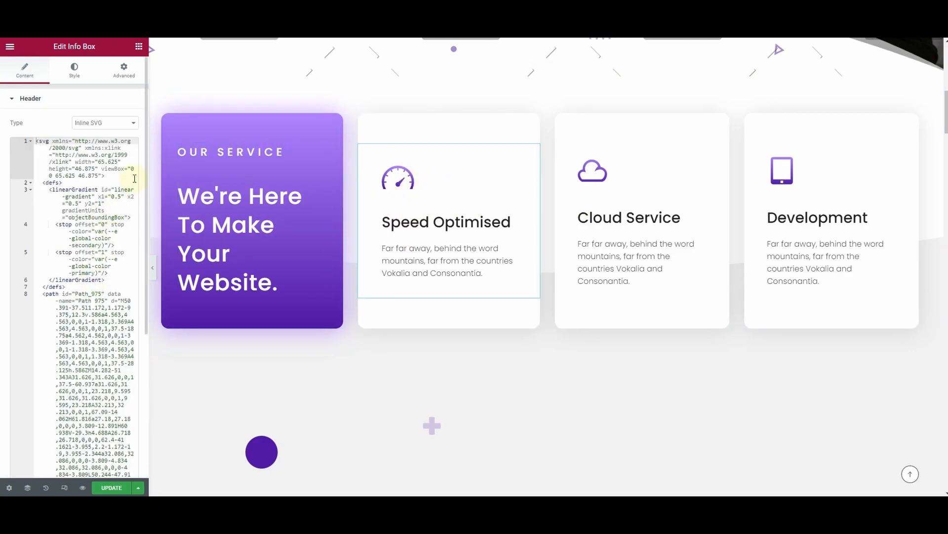
{"action": "scroll", "coordinate": [98, 302], "scroll_direction": "down", "scroll_amount": 4}
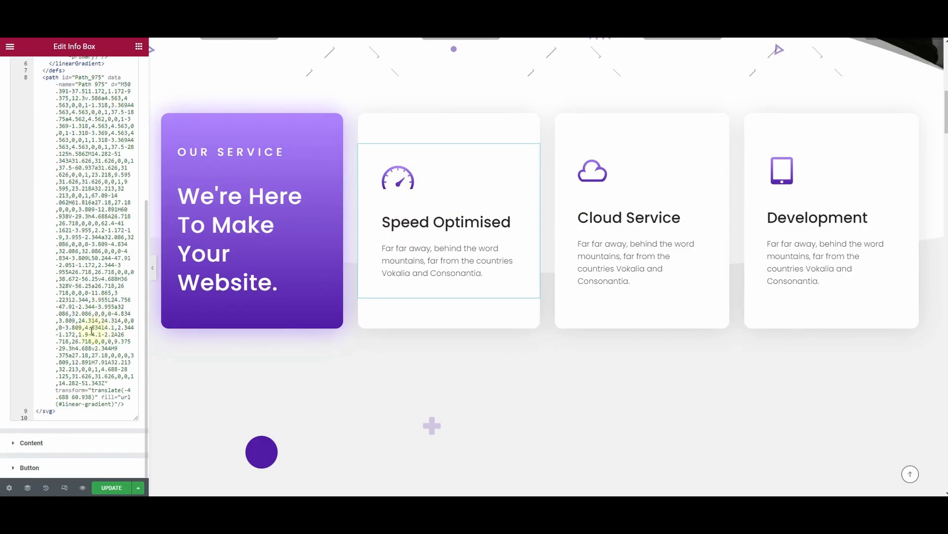
{"action": "left_click", "coordinate": [62, 443]}
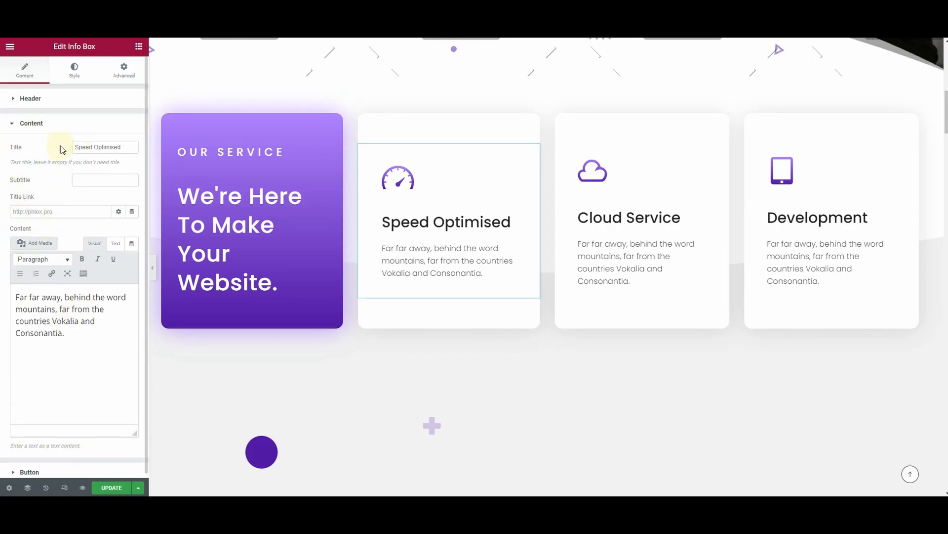
Examine the "Speed Optimised" info box's title and description text, and try out displaying a Read More button in it
{"action": "left_click_drag", "start_coordinate": [119, 146], "coordinate": [74, 147]}
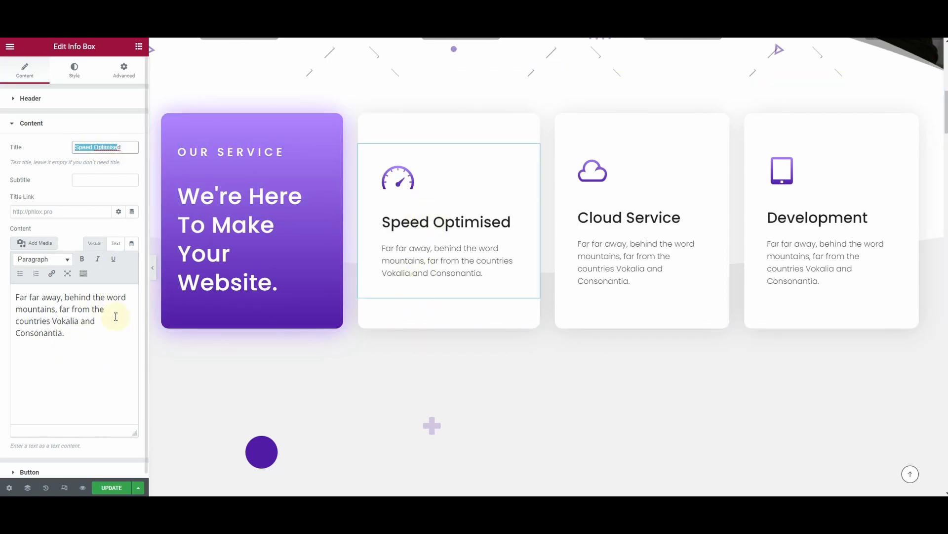
{"action": "left_click_drag", "start_coordinate": [79, 332], "coordinate": [7, 300]}
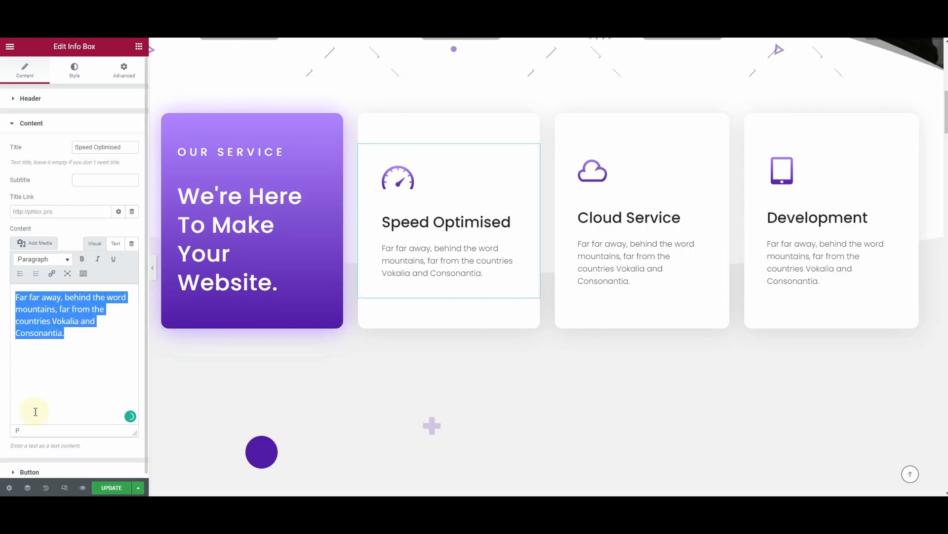
{"action": "left_click", "coordinate": [45, 472]}
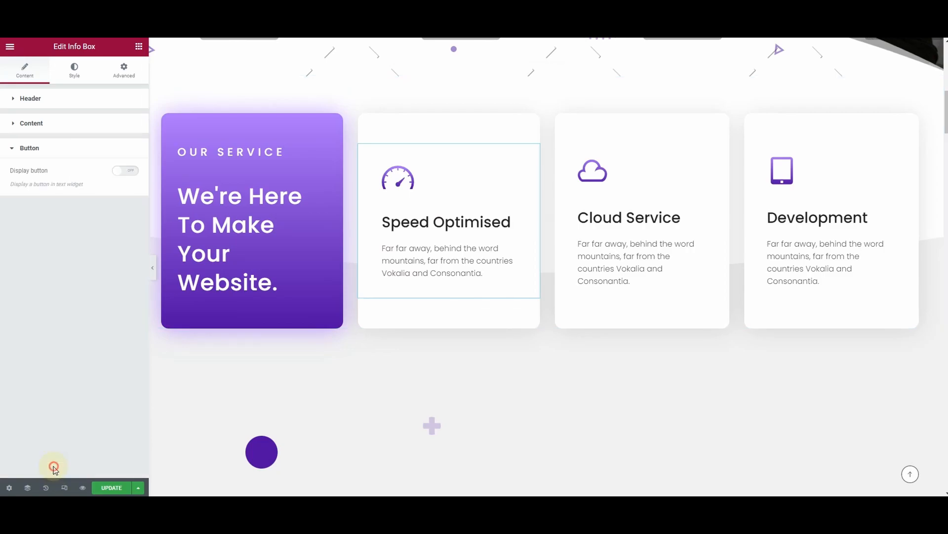
{"action": "left_click", "coordinate": [128, 173]}
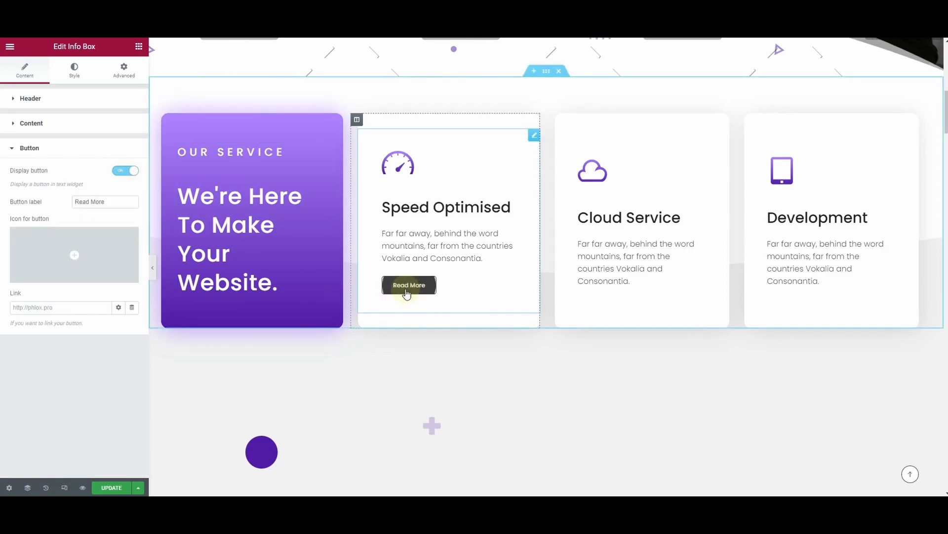
{"action": "left_click", "coordinate": [118, 173]}
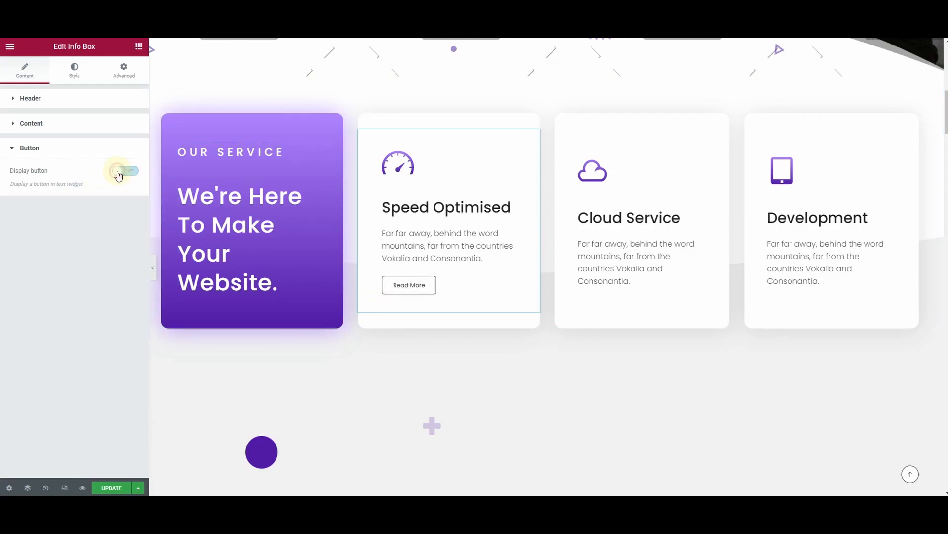
Examine the image settings of the large picture in the "ABOUT US" section
{"action": "scroll", "coordinate": [427, 286], "scroll_direction": "down", "scroll_amount": 5}
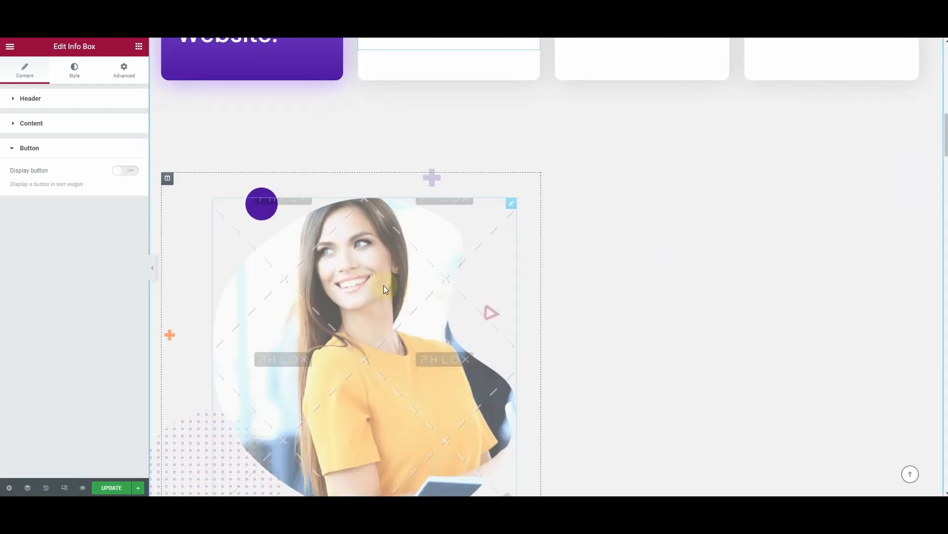
{"action": "scroll", "coordinate": [456, 288], "scroll_direction": "down", "scroll_amount": 2}
{"action": "left_click", "coordinate": [385, 234]}
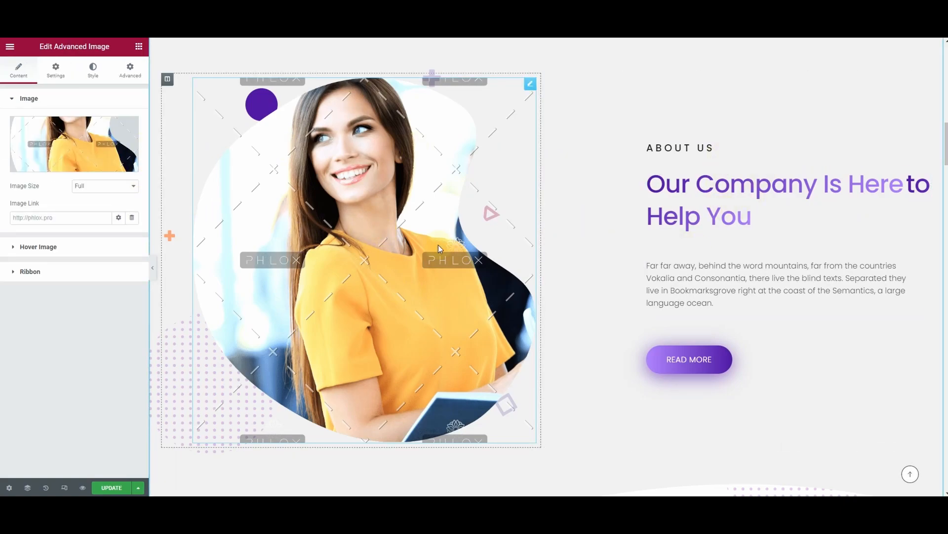
Examine the query settings of the portfolio grid in the "RECENT WORK" section
{"action": "scroll", "coordinate": [474, 288], "scroll_direction": "down", "scroll_amount": 9}
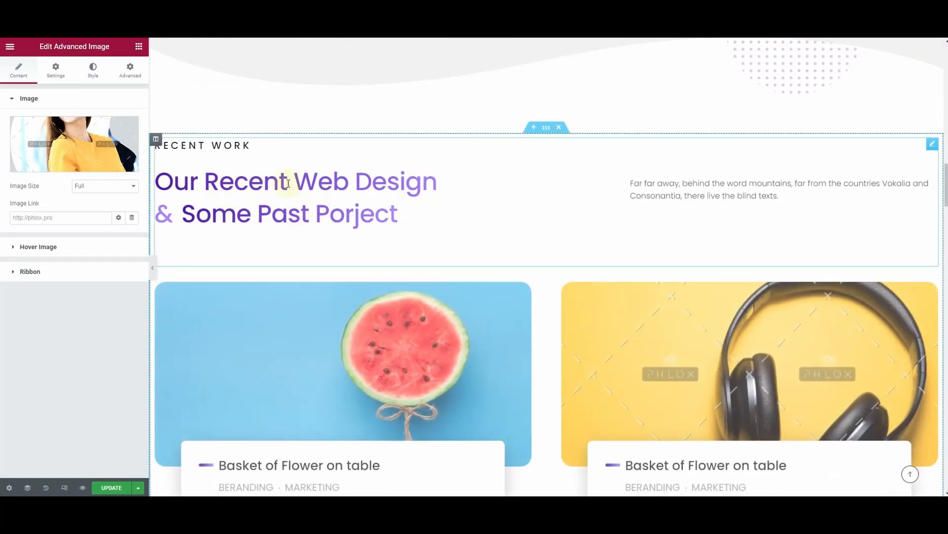
{"action": "scroll", "coordinate": [687, 240], "scroll_direction": "down", "scroll_amount": 2}
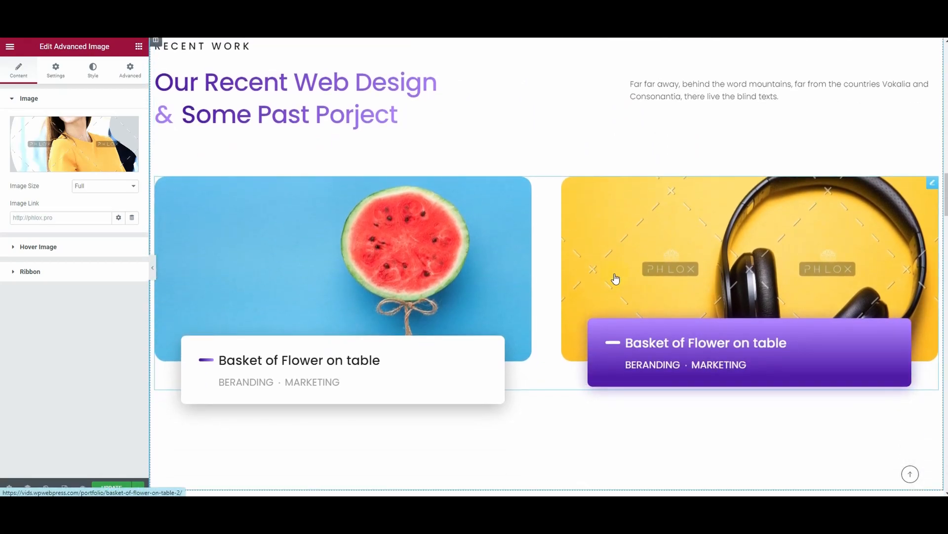
{"action": "scroll", "coordinate": [614, 276], "scroll_direction": "down", "scroll_amount": 1}
{"action": "left_click", "coordinate": [927, 139]}
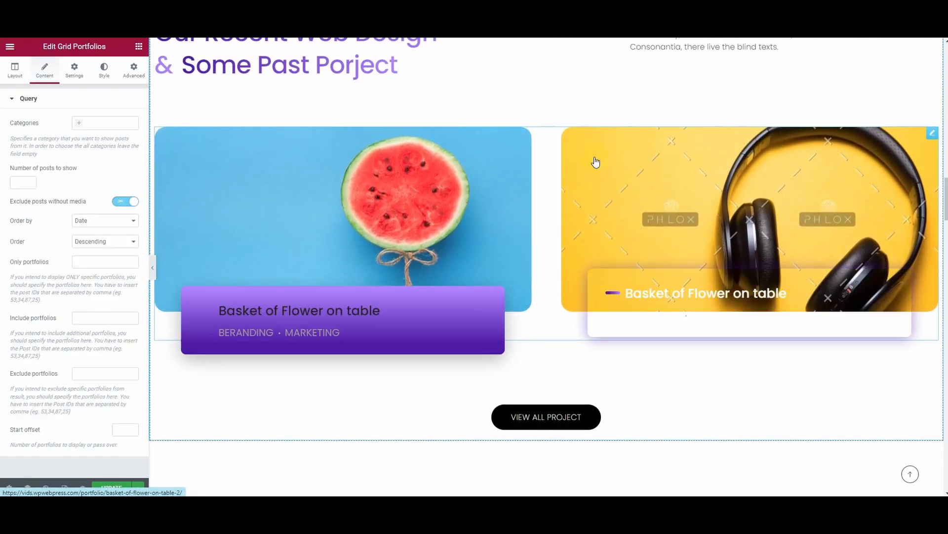
Examine the image replacement and file upload options for the CHIPPY'S logo in the client logo row
{"action": "scroll", "coordinate": [745, 232], "scroll_direction": "down", "scroll_amount": 5}
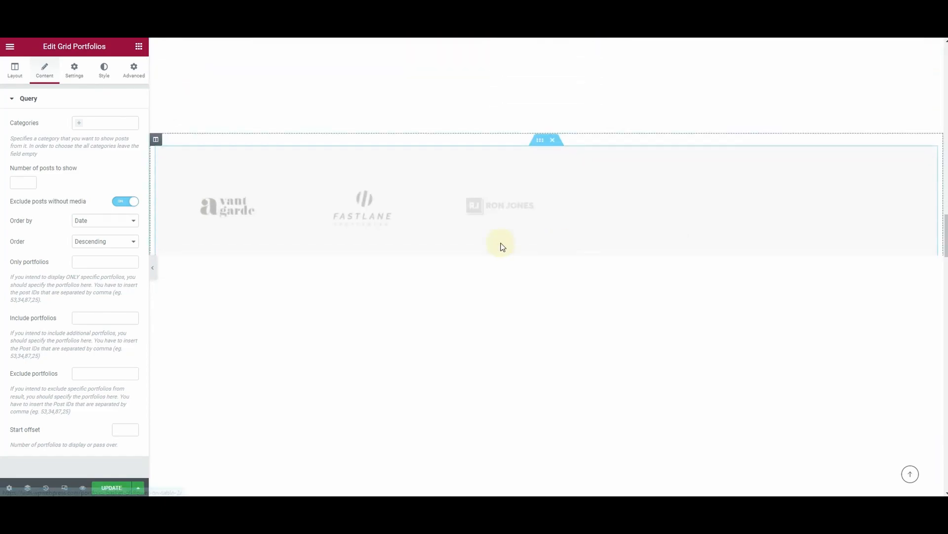
{"action": "scroll", "coordinate": [466, 197], "scroll_direction": "up", "scroll_amount": 1}
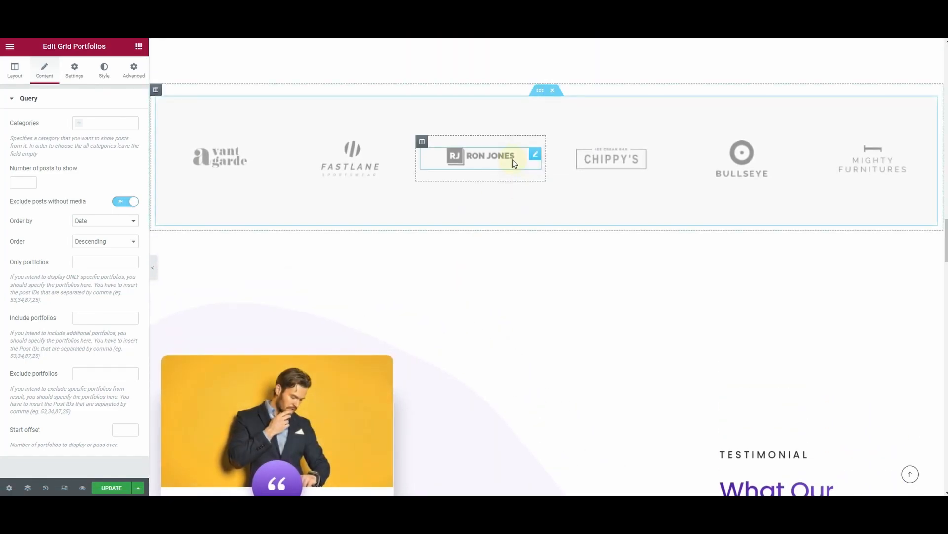
{"action": "left_click", "coordinate": [635, 161]}
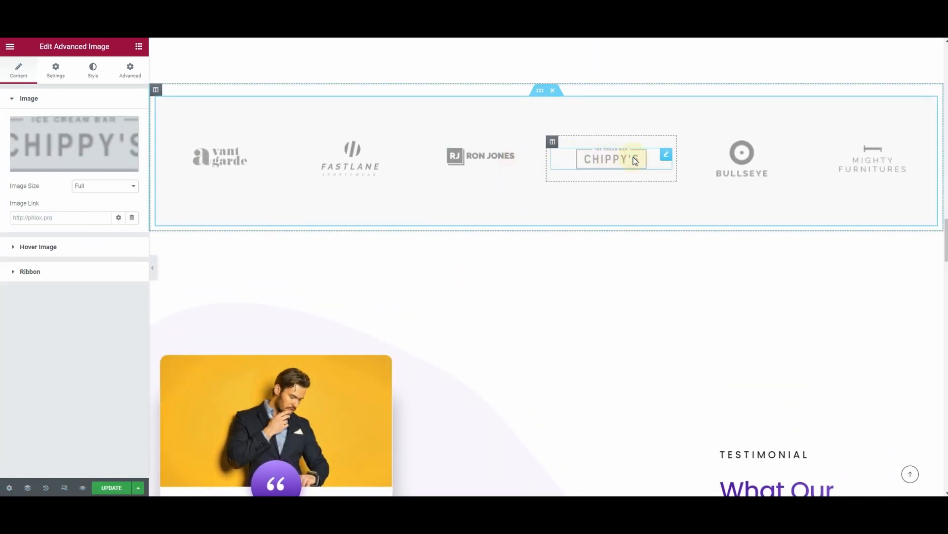
{"action": "left_click", "coordinate": [68, 159]}
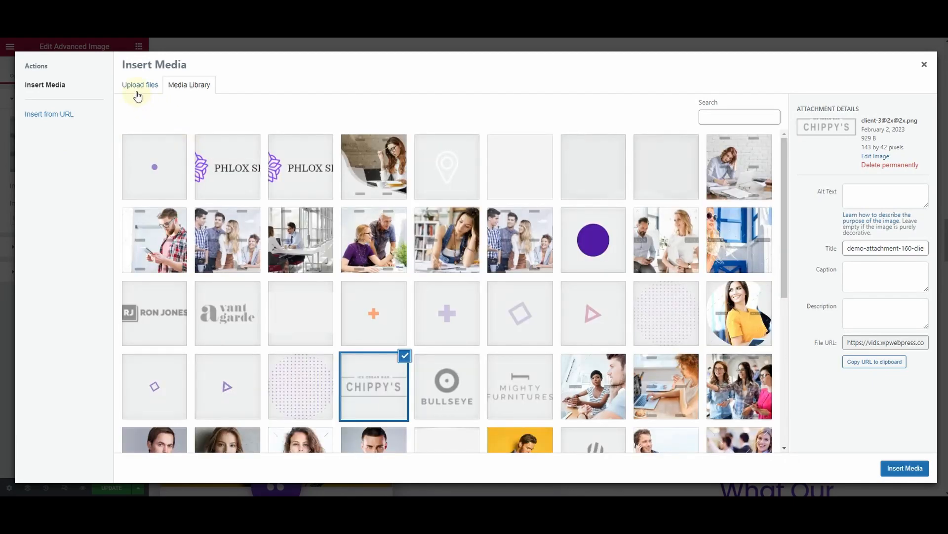
{"action": "left_click", "coordinate": [138, 94]}
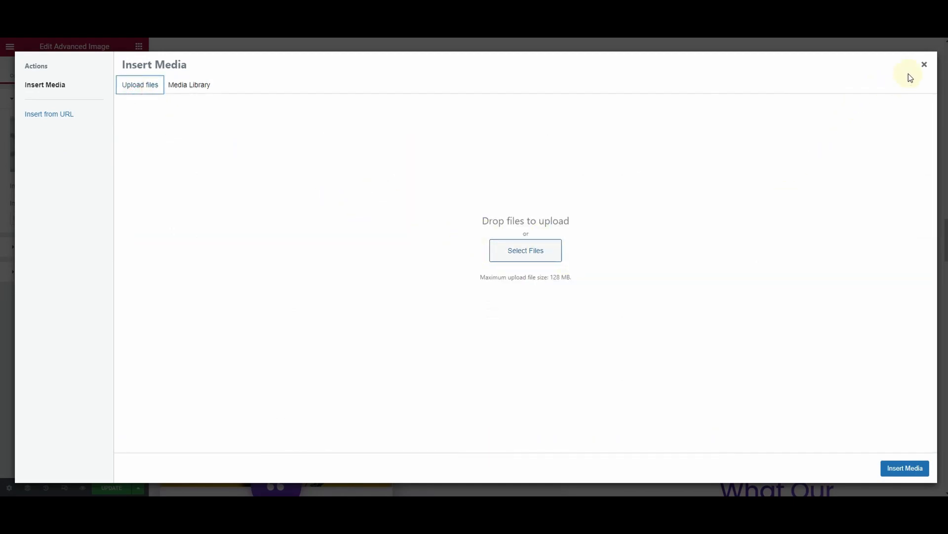
{"action": "left_click", "coordinate": [924, 64]}
Replace the customer's name in the testimonial with the yellow-background photo and select its review text
{"action": "scroll", "coordinate": [538, 268], "scroll_direction": "down", "scroll_amount": 1}
{"action": "scroll", "coordinate": [469, 259], "scroll_direction": "down", "scroll_amount": 2}
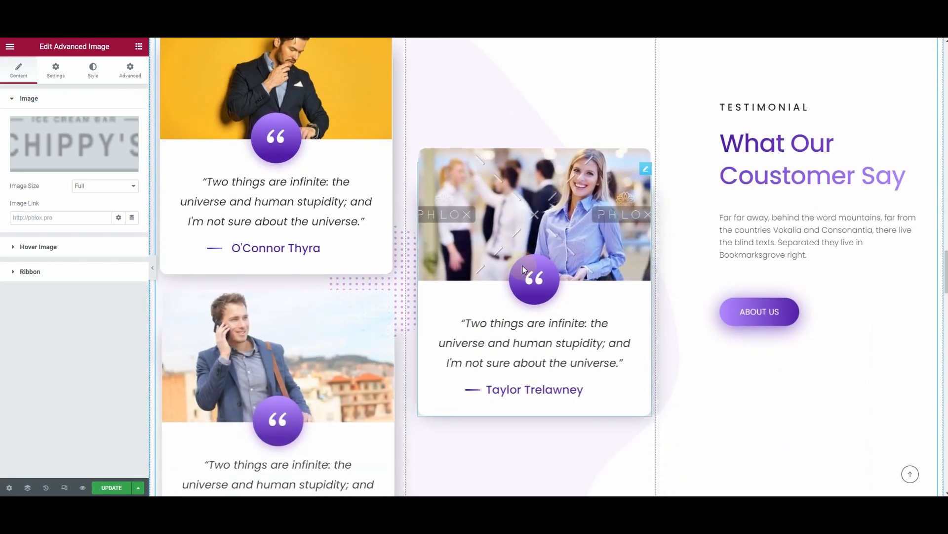
{"action": "left_click", "coordinate": [491, 343]}
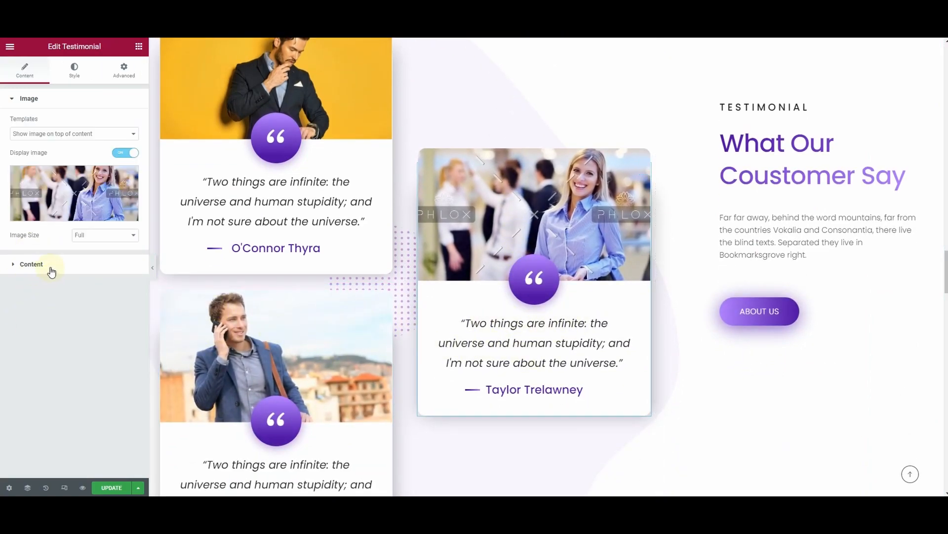
{"action": "left_click", "coordinate": [302, 163]}
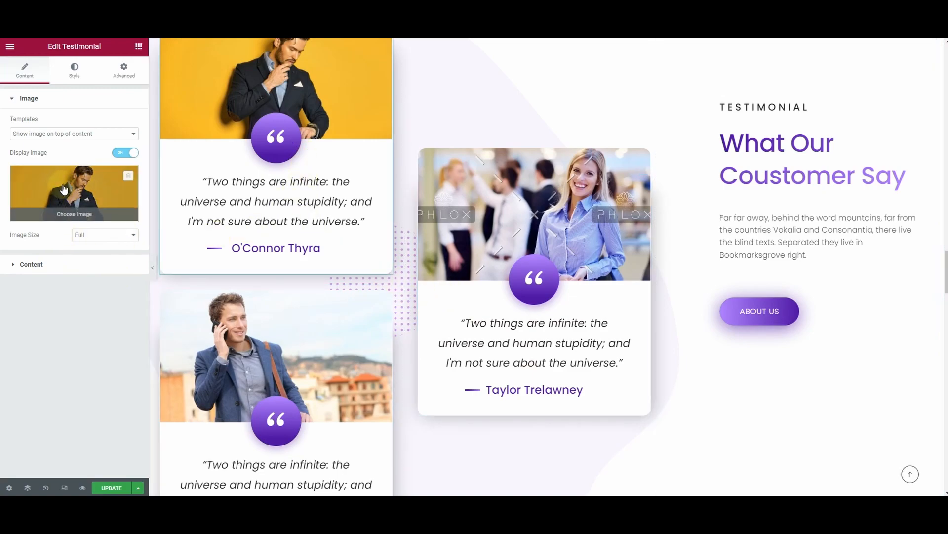
{"action": "left_click", "coordinate": [58, 264]}
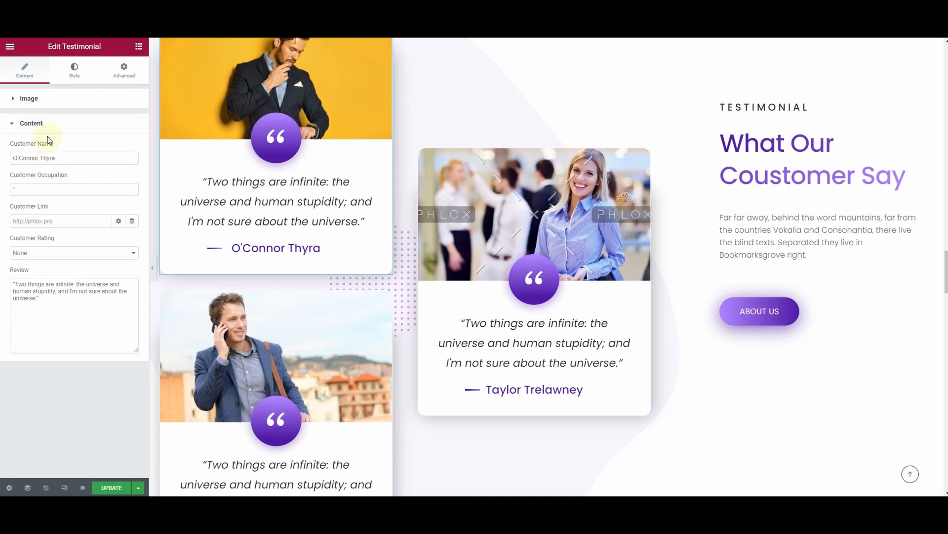
{"action": "left_click_drag", "start_coordinate": [78, 162], "coordinate": [2, 165]}
{"action": "type", "text": "John"}
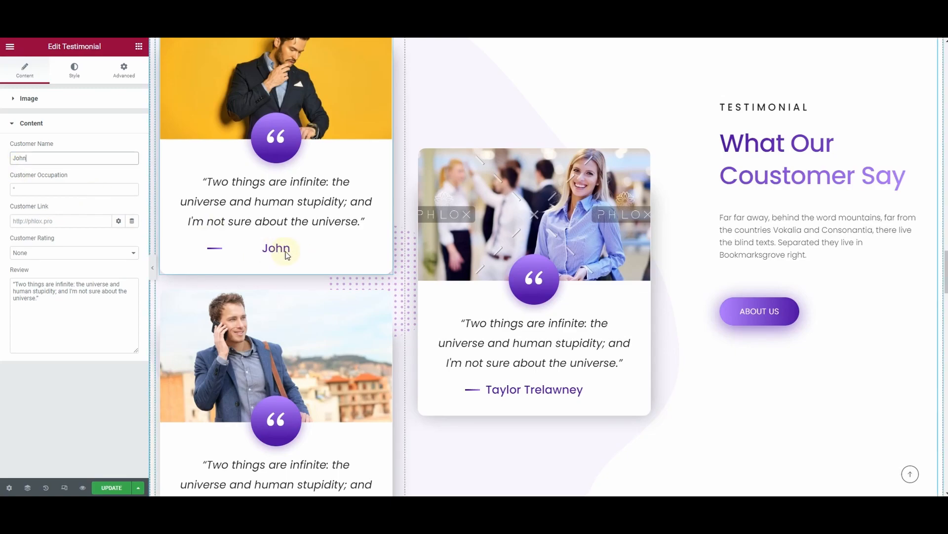
{"action": "left_click_drag", "start_coordinate": [49, 298], "coordinate": [11, 286]}
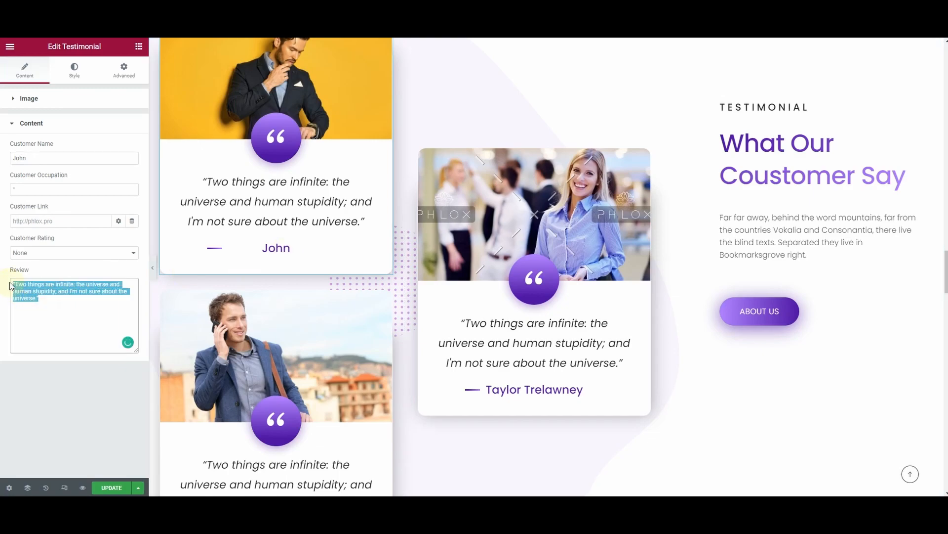
Examine the name, occupation, description and image settings of the first member card in the "Meet Our Expert Team" section
{"action": "scroll", "coordinate": [395, 291], "scroll_direction": "down", "scroll_amount": 7}
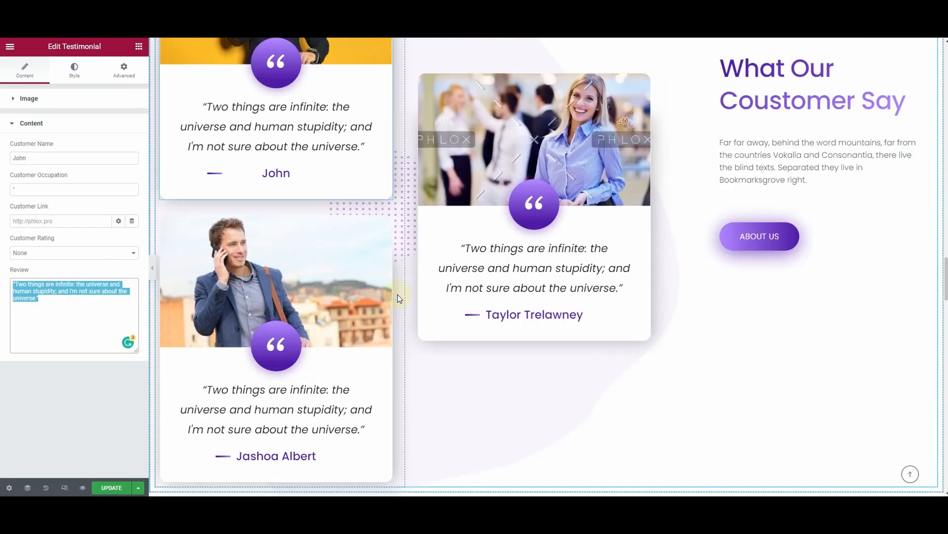
{"action": "scroll", "coordinate": [457, 295], "scroll_direction": "down", "scroll_amount": 6}
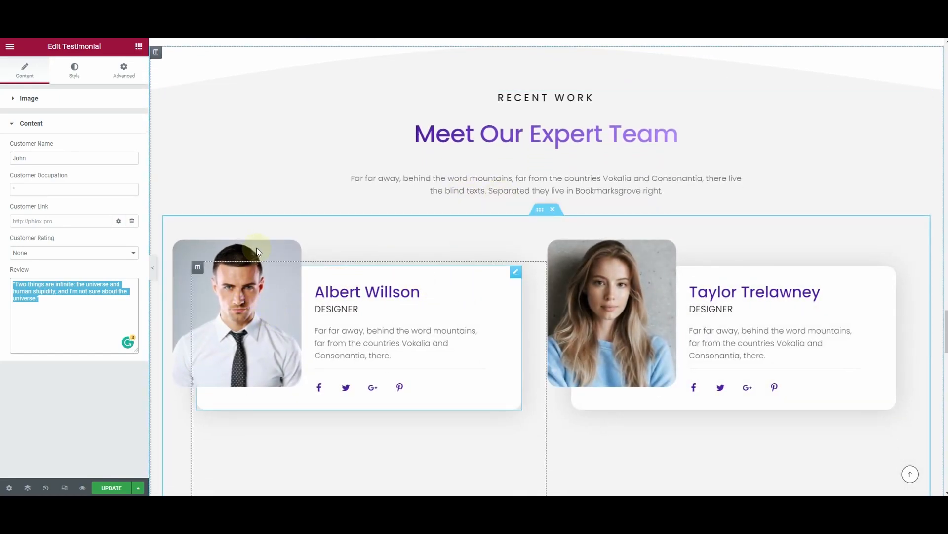
{"action": "left_click", "coordinate": [273, 314]}
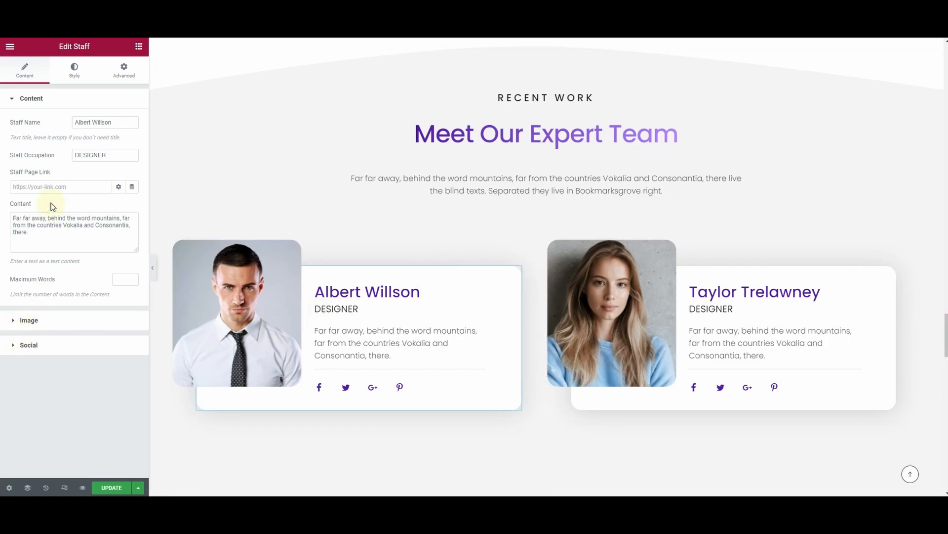
{"action": "triple_click", "coordinate": [106, 127]}
{"action": "triple_click", "coordinate": [122, 154]}
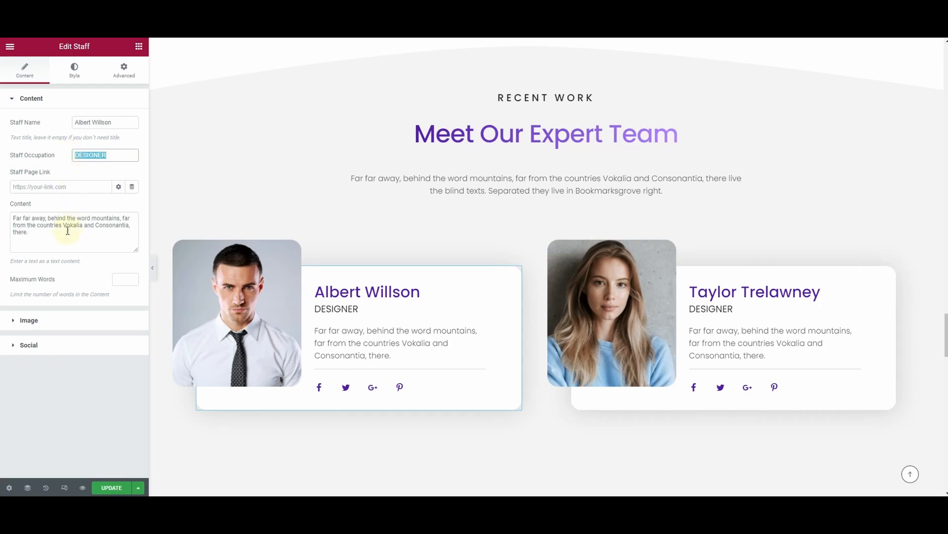
{"action": "triple_click", "coordinate": [43, 232]}
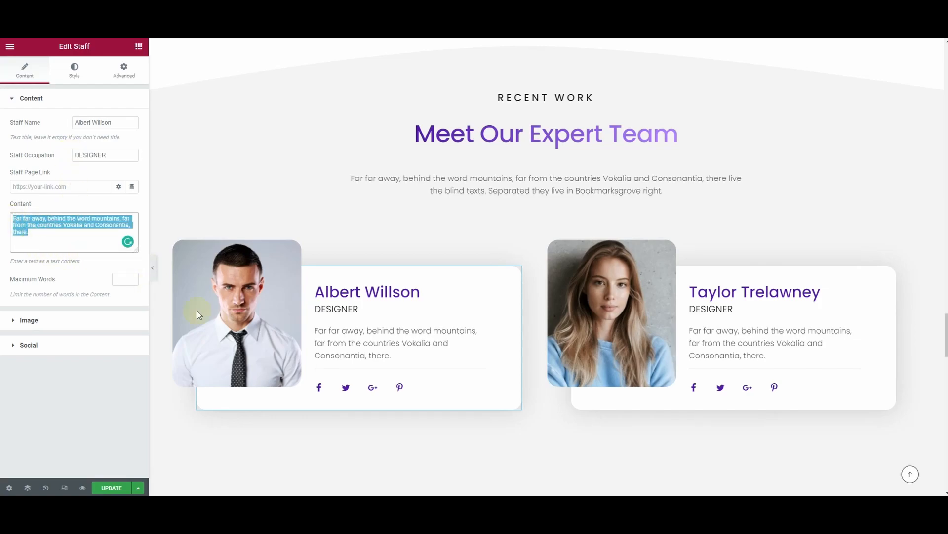
{"action": "left_click", "coordinate": [52, 323]}
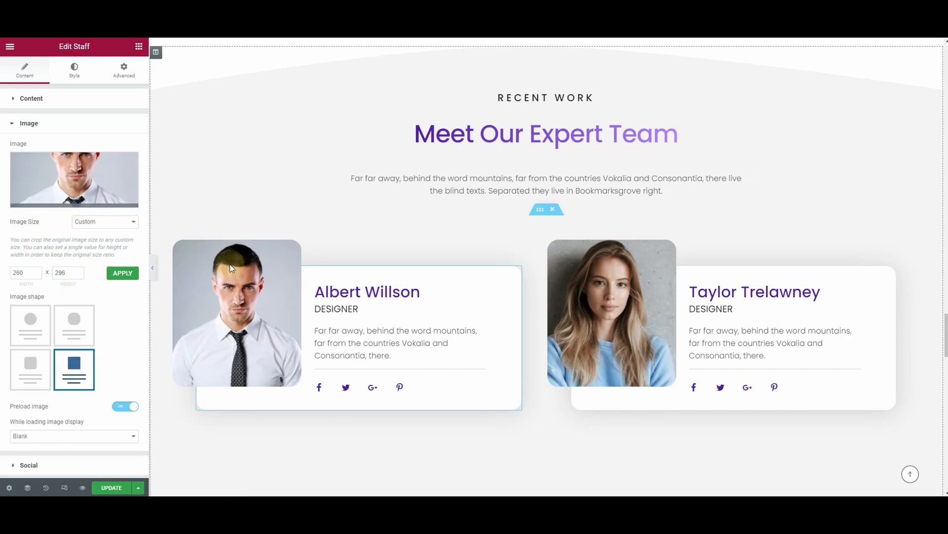
{"action": "scroll", "coordinate": [390, 277], "scroll_direction": "down", "scroll_amount": 7}
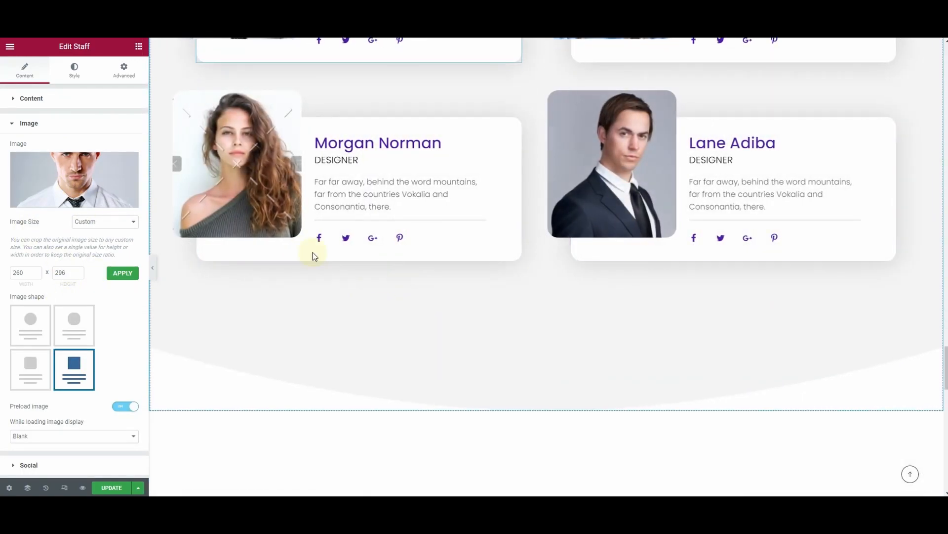
{"action": "scroll", "coordinate": [404, 274], "scroll_direction": "up", "scroll_amount": 3}
{"action": "scroll", "coordinate": [404, 272], "scroll_direction": "down", "scroll_amount": 10}
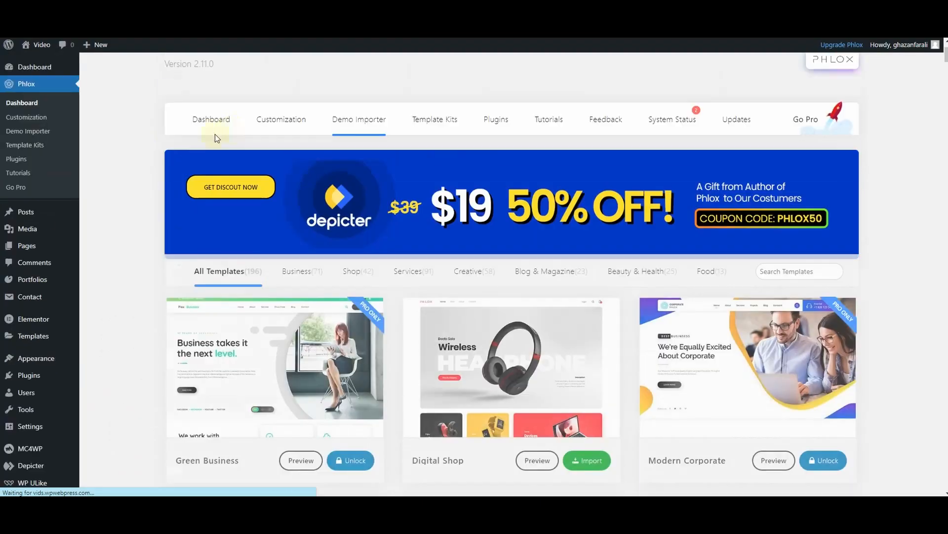
Switch to the WordPress admin, open the list of all blog posts and postpone the Phlox recommendation survey
{"action": "left_click", "coordinate": [35, 98]}
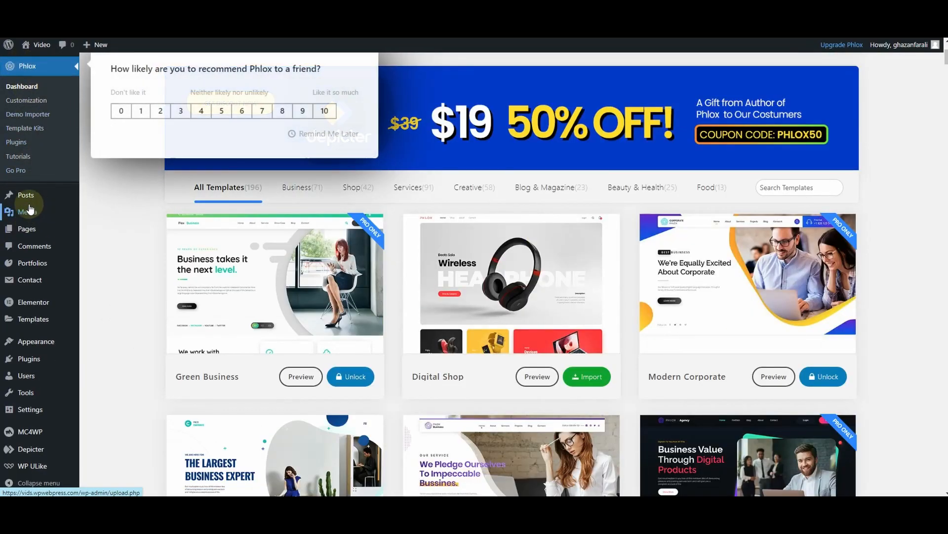
{"action": "left_click", "coordinate": [23, 198]}
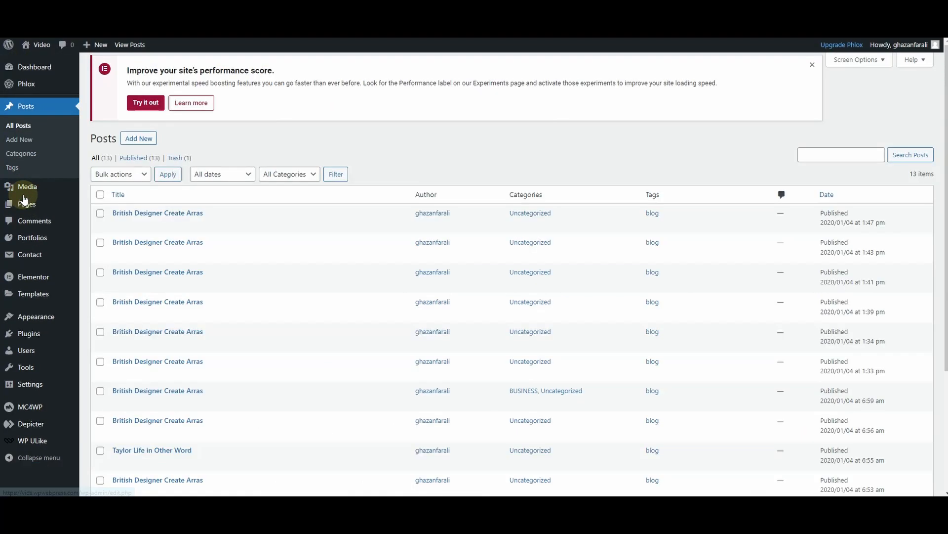
{"action": "scroll", "coordinate": [149, 288], "scroll_direction": "down", "scroll_amount": 2}
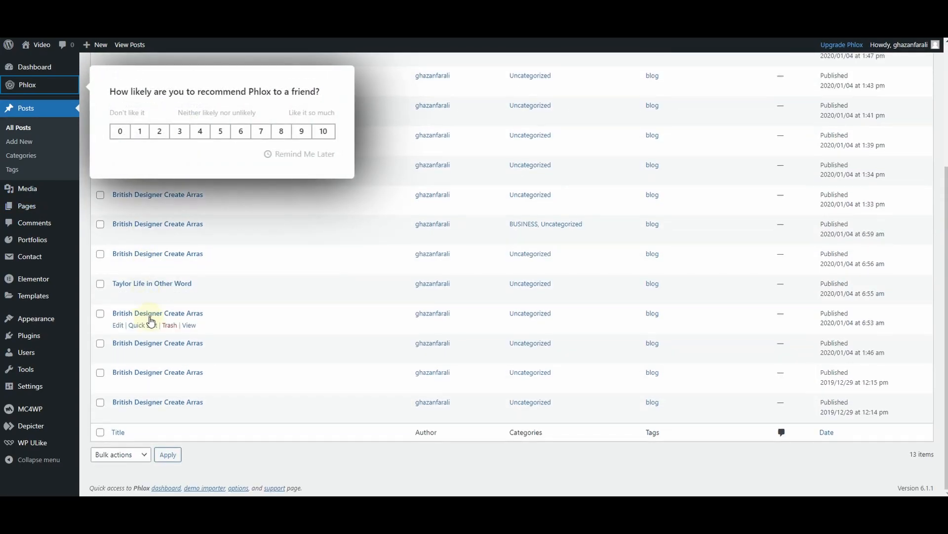
{"action": "scroll", "coordinate": [148, 297], "scroll_direction": "up", "scroll_amount": 3}
{"action": "left_click", "coordinate": [300, 155]}
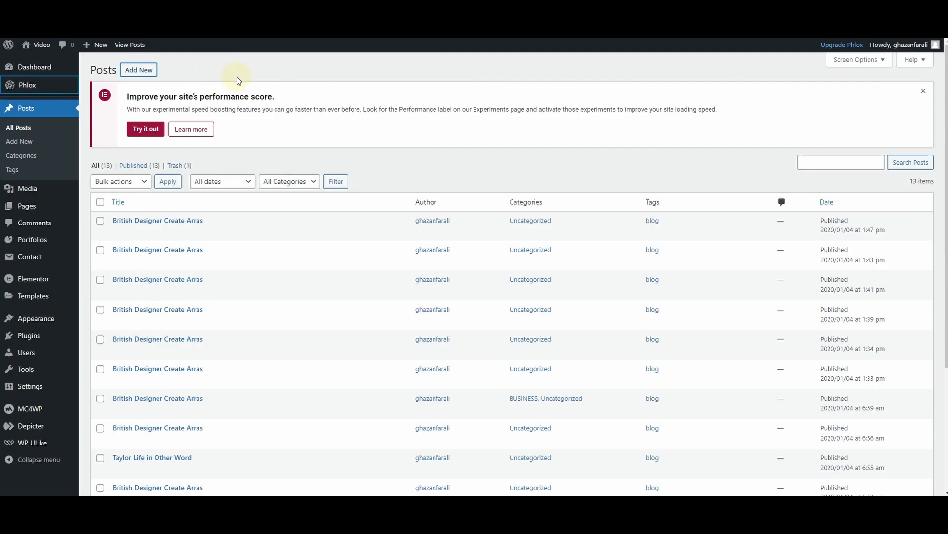
Start a new blog post with an empty paragraph block and expand its featured image settings
{"action": "left_click", "coordinate": [149, 72]}
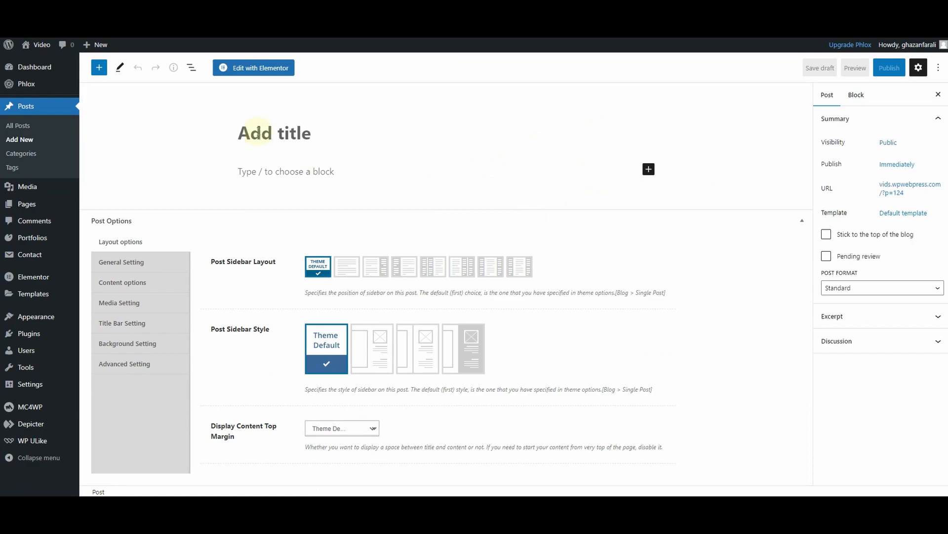
{"action": "left_click", "coordinate": [257, 120]}
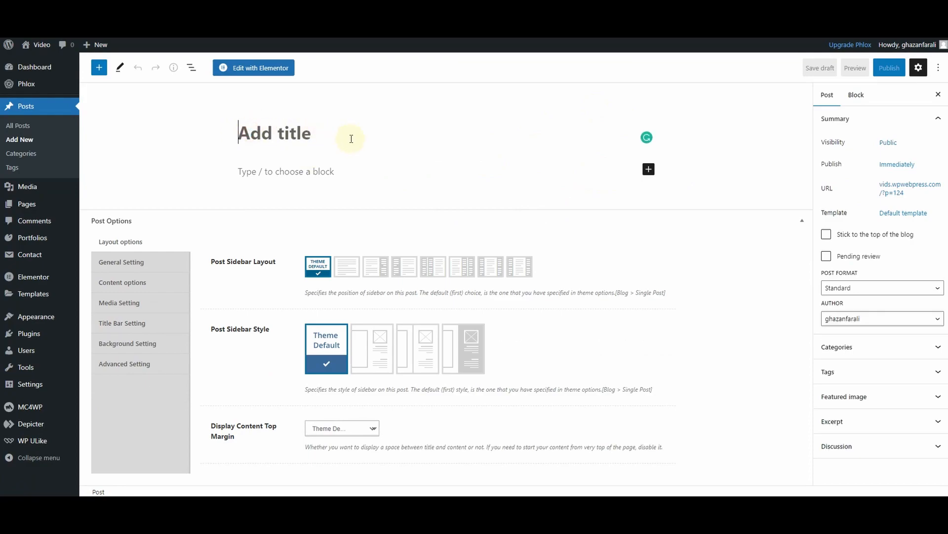
{"action": "left_click", "coordinate": [306, 171]}
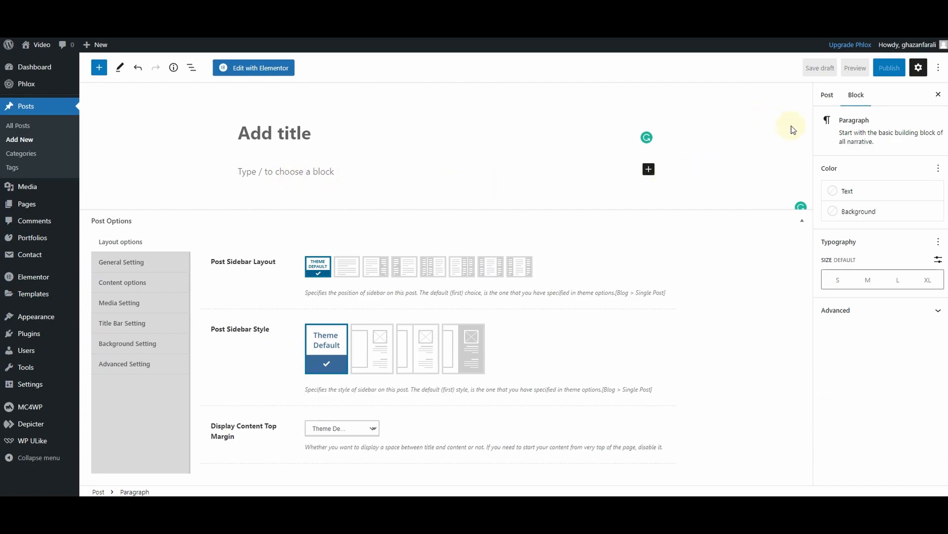
{"action": "left_click", "coordinate": [826, 97]}
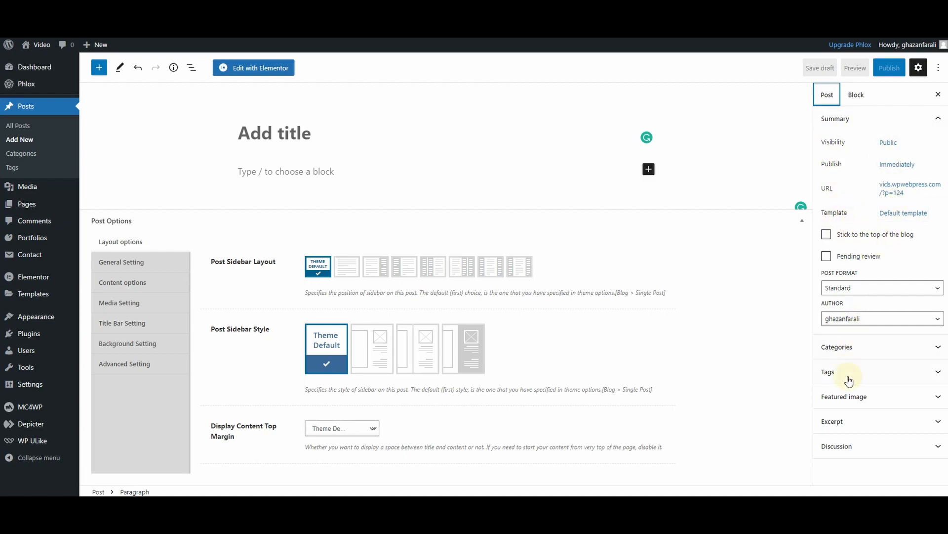
{"action": "left_click", "coordinate": [840, 403]}
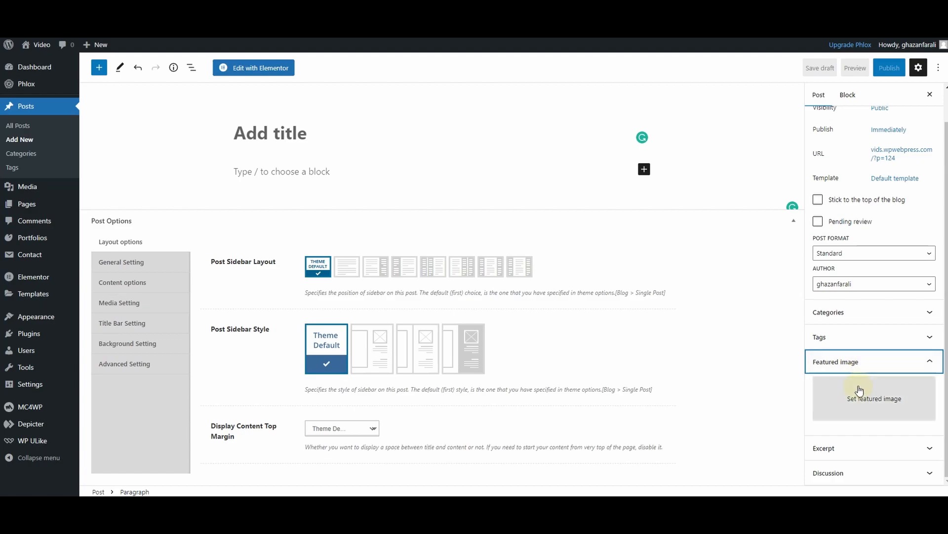
View the file upload options for the new post's featured image and dismiss them without choosing a file
{"action": "left_click", "coordinate": [877, 412]}
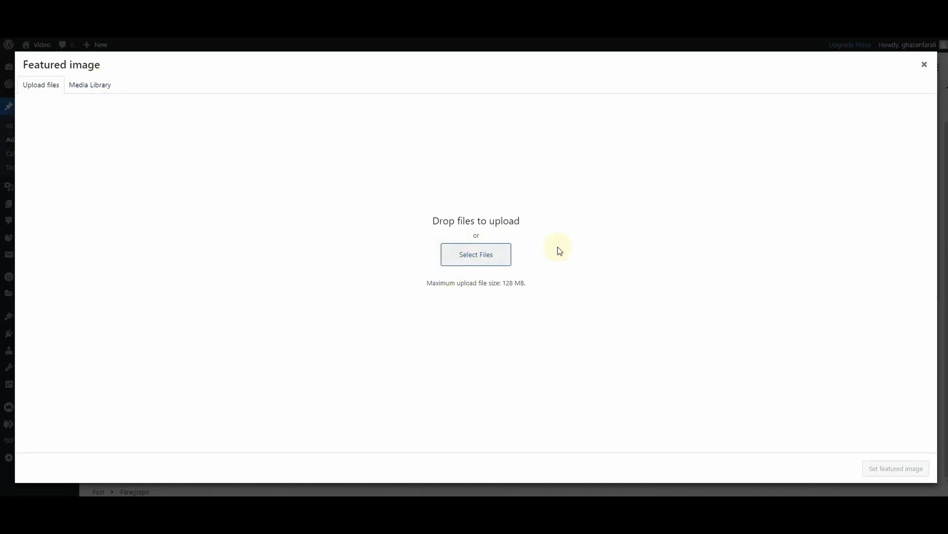
{"action": "left_click", "coordinate": [925, 65]}
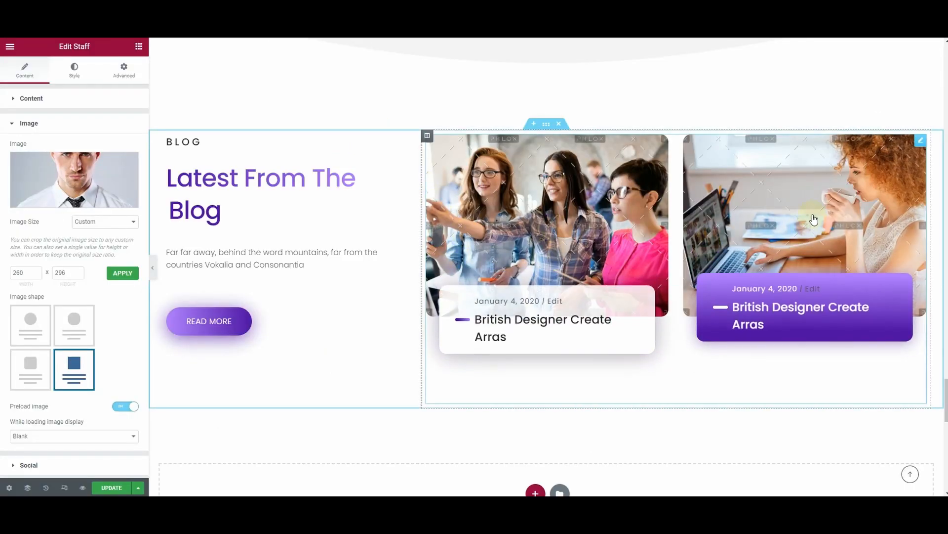
Return to the homepage in the Elementor editor and examine its blog section, call-to-action banner and footer
{"action": "scroll", "coordinate": [345, 240], "scroll_direction": "down", "scroll_amount": 3}
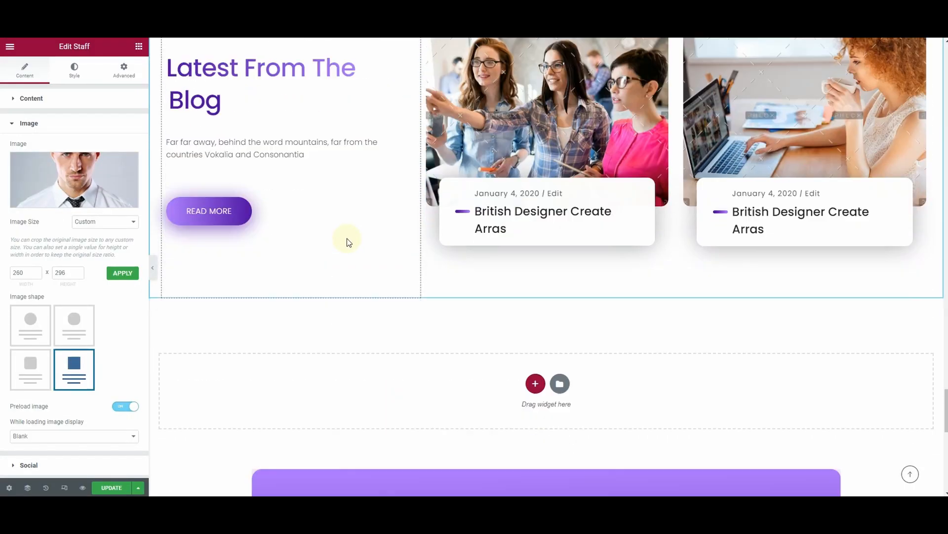
{"action": "scroll", "coordinate": [663, 137], "scroll_direction": "down", "scroll_amount": 3}
{"action": "scroll", "coordinate": [534, 157], "scroll_direction": "down", "scroll_amount": 5}
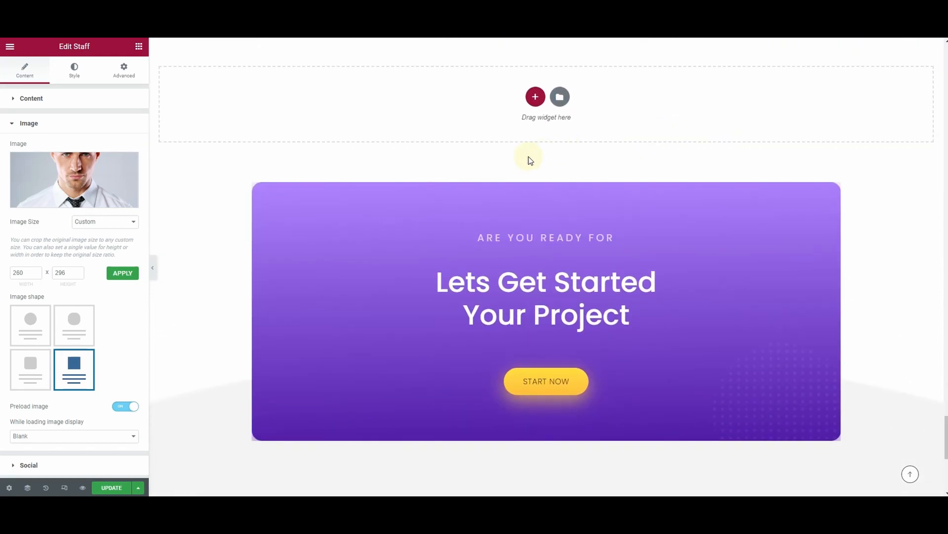
{"action": "scroll", "coordinate": [562, 177], "scroll_direction": "up", "scroll_amount": 3}
{"action": "scroll", "coordinate": [415, 237], "scroll_direction": "down", "scroll_amount": 6}
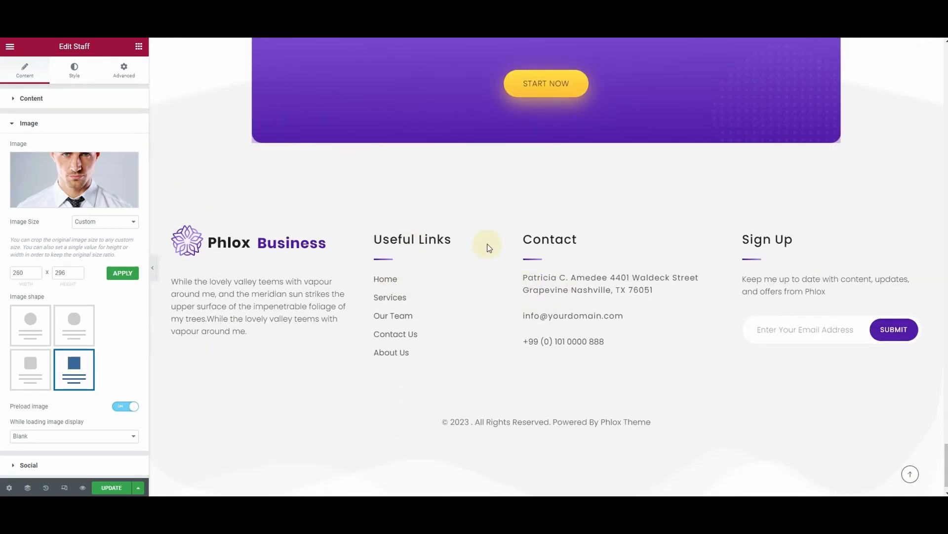
{"action": "scroll", "coordinate": [487, 247], "scroll_direction": "up", "scroll_amount": 15}
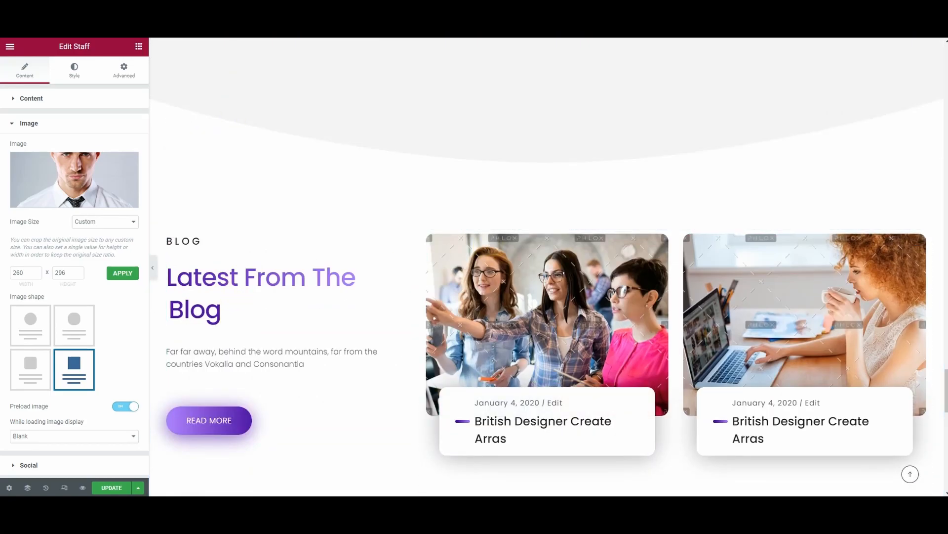
Switch to the live homepage and open its header and footer templates for editing in Elementor
{"action": "left_click", "coordinate": [882, 18]}
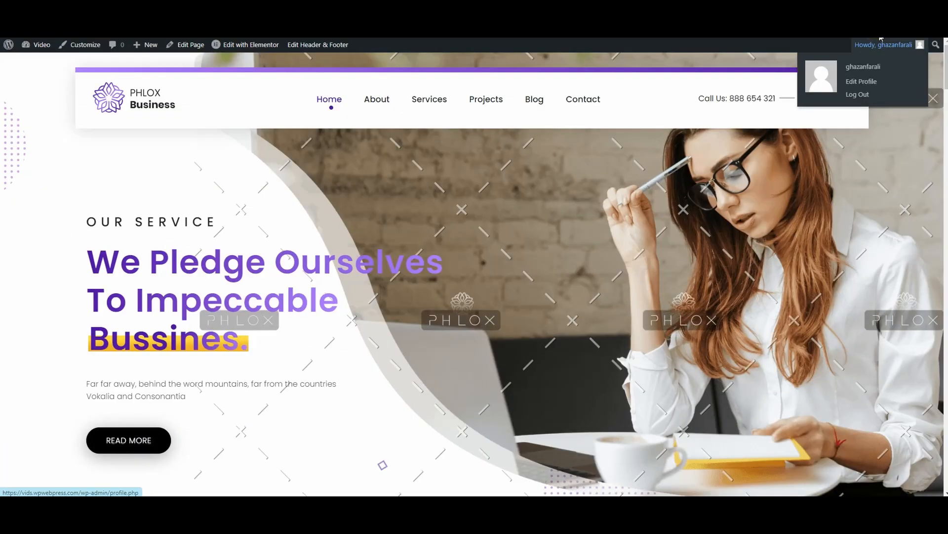
{"action": "mouse_move", "coordinate": [237, 54]}
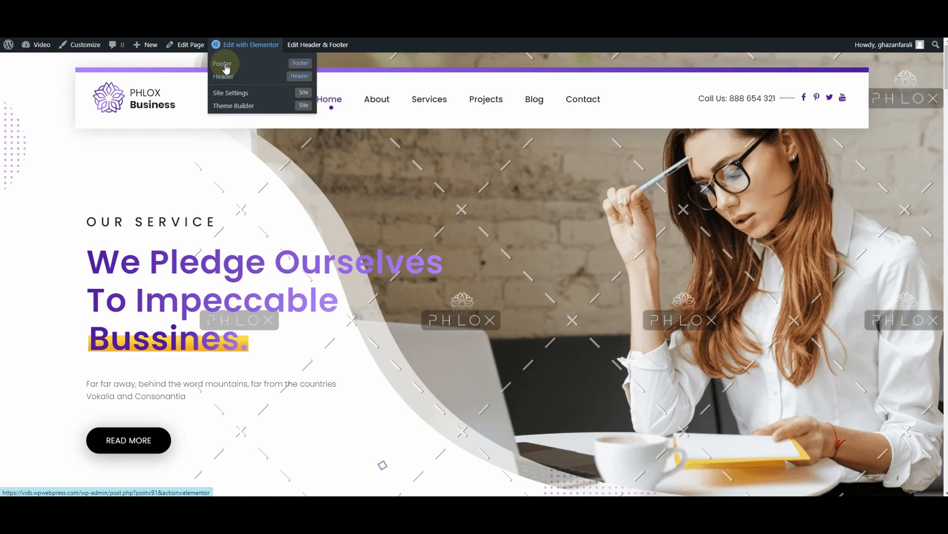
{"action": "left_click", "coordinate": [224, 64]}
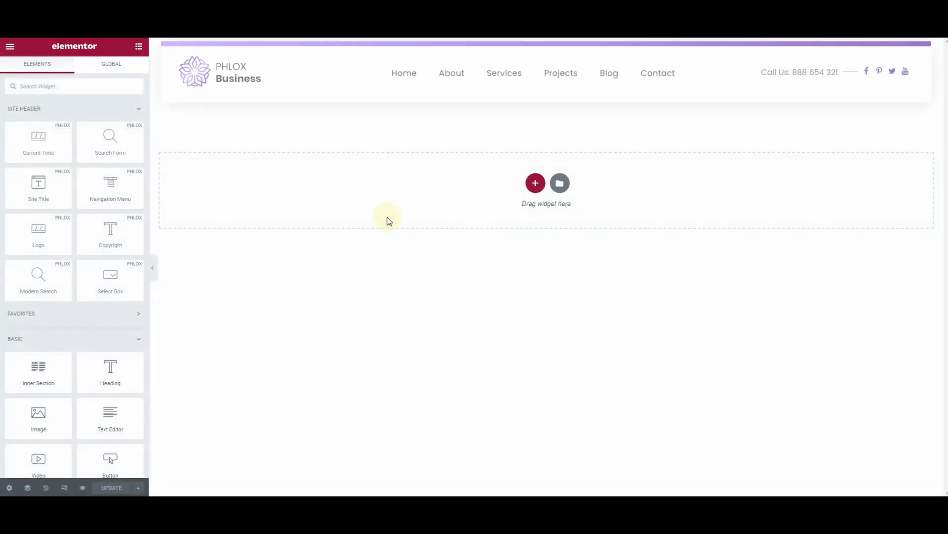
Examine the header's logo settings and the text, icon and link fields of the second item in the contact and social list
{"action": "left_click", "coordinate": [244, 88]}
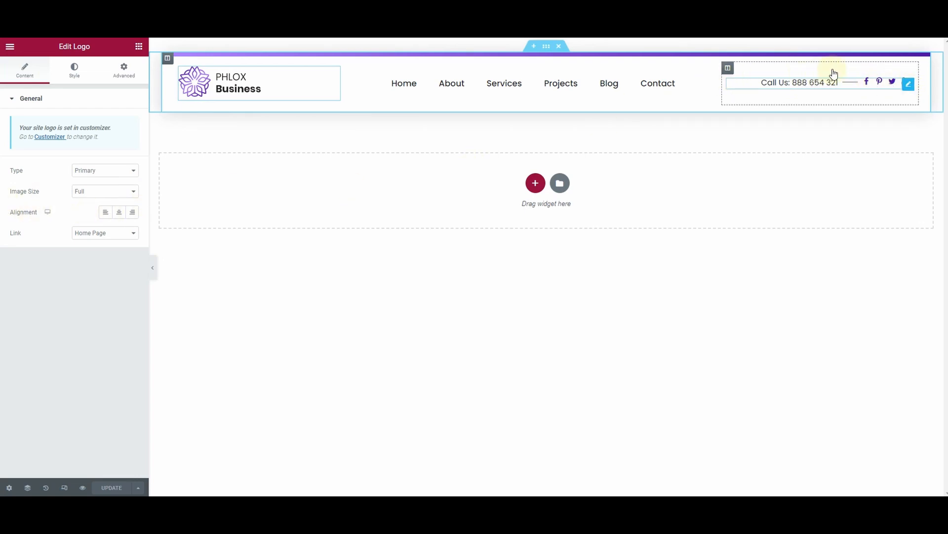
{"action": "left_click", "coordinate": [883, 88]}
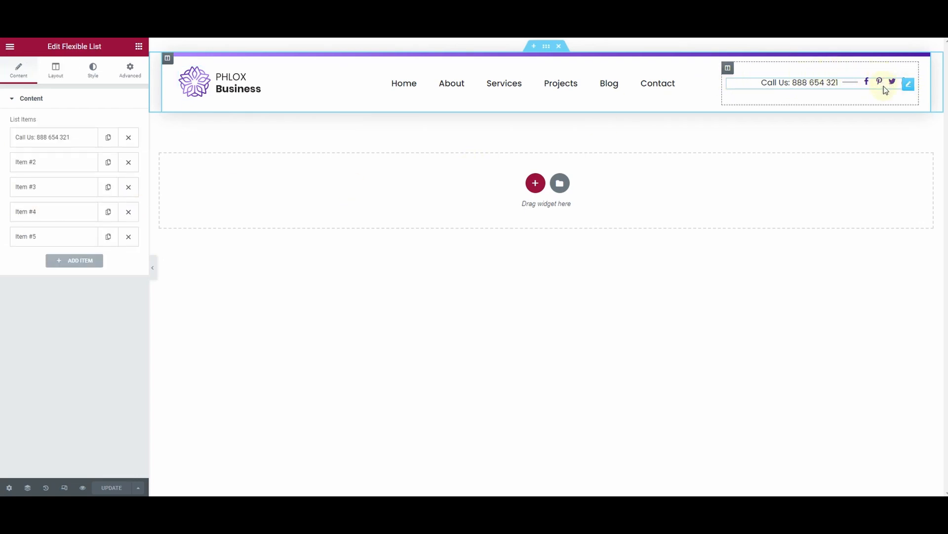
{"action": "left_click", "coordinate": [38, 165]}
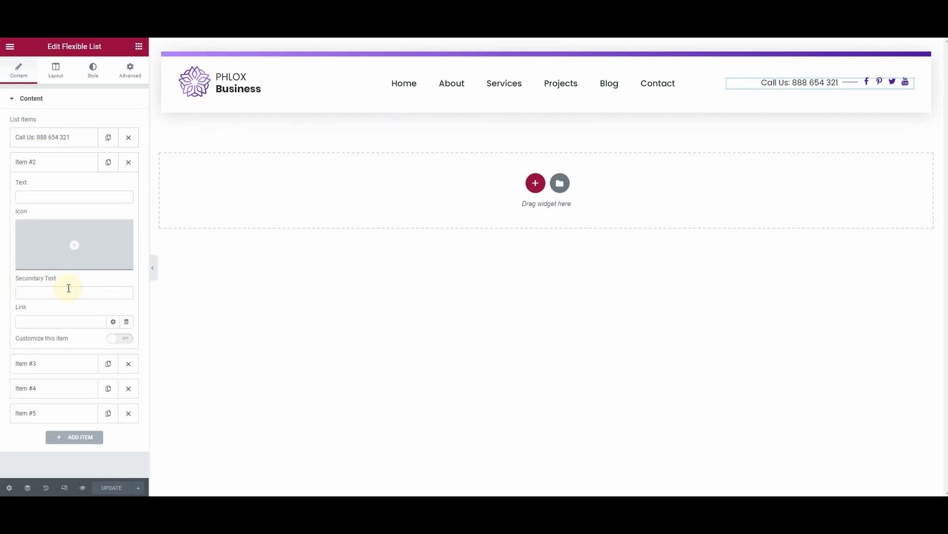
{"action": "left_click", "coordinate": [43, 322]}
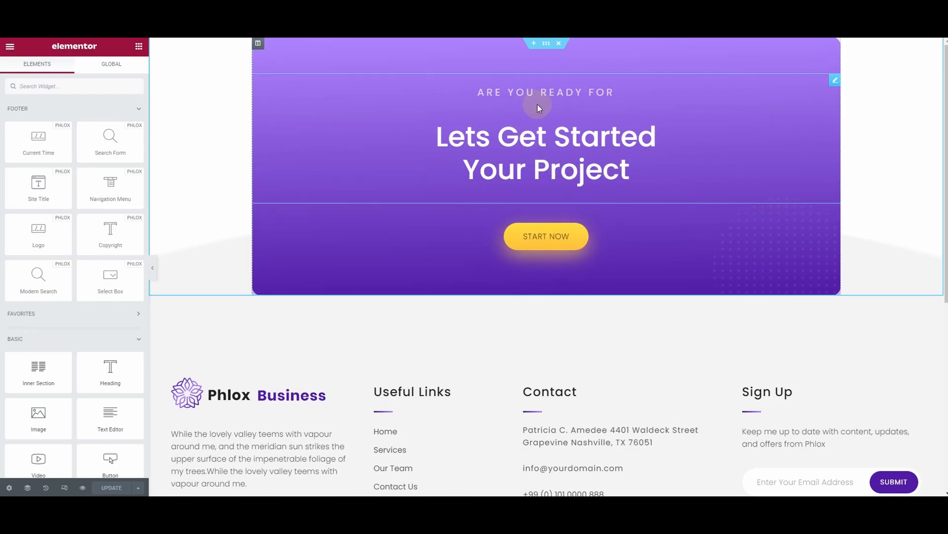
Examine the title, secondary heading and description settings of the "Lets Get Started Your Project" heading in the footer template
{"action": "left_click", "coordinate": [573, 151]}
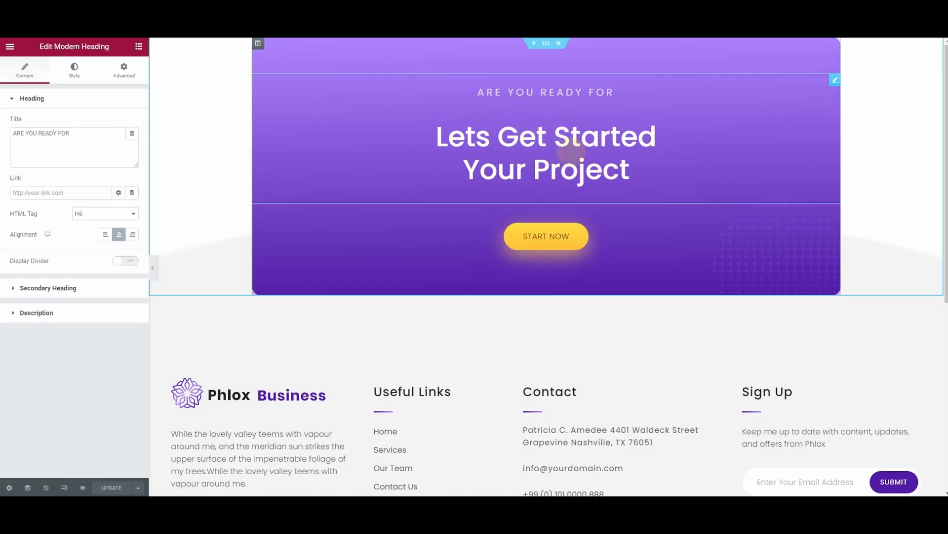
{"action": "triple_click", "coordinate": [83, 138]}
{"action": "left_click", "coordinate": [88, 295]}
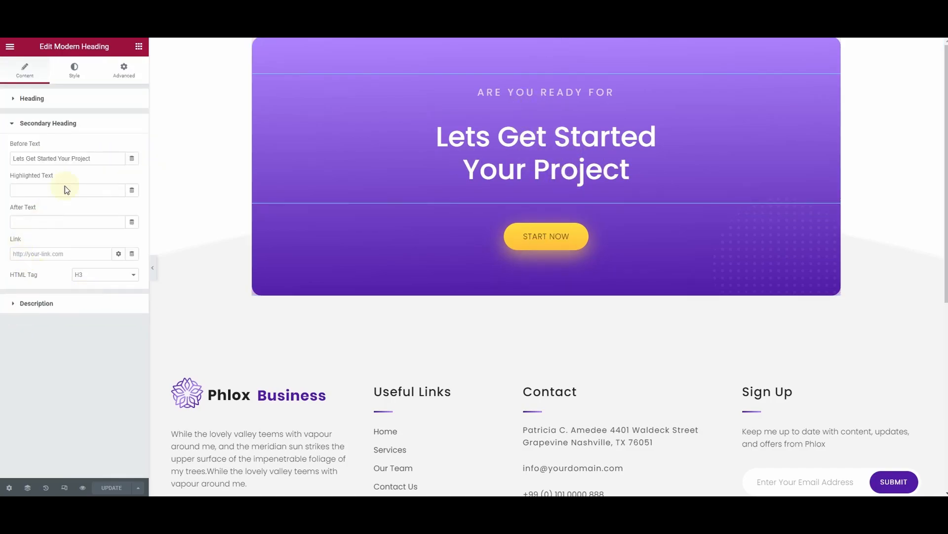
{"action": "left_click_drag", "start_coordinate": [101, 163], "coordinate": [4, 166]}
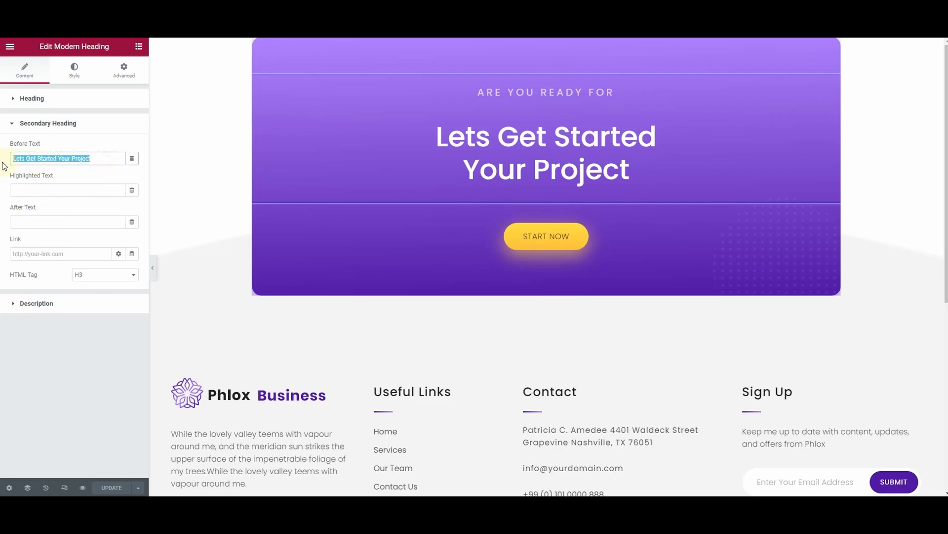
{"action": "left_click", "coordinate": [71, 310]}
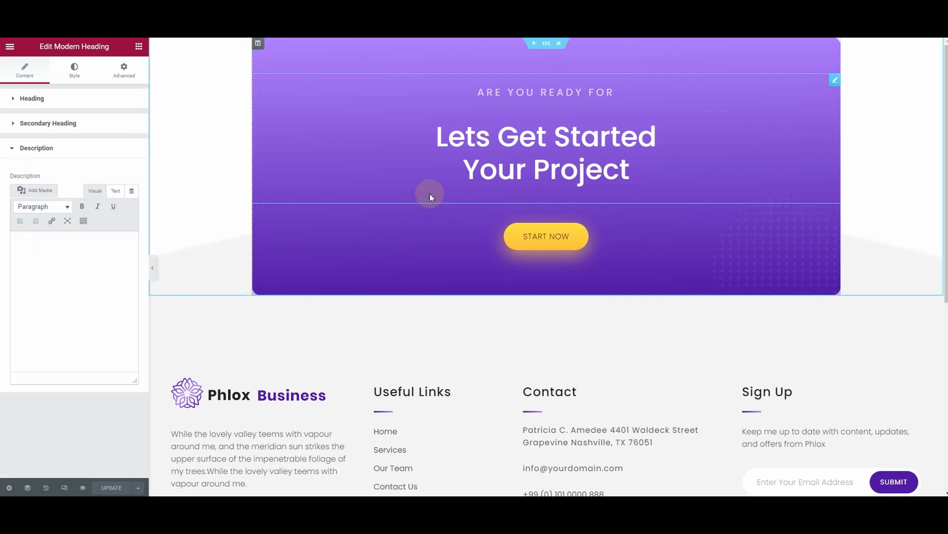
Examine the settings of the footer template's START NOW button and the Phlox Business logo image
{"action": "scroll", "coordinate": [588, 111], "scroll_direction": "down", "scroll_amount": 2}
{"action": "left_click", "coordinate": [515, 146]}
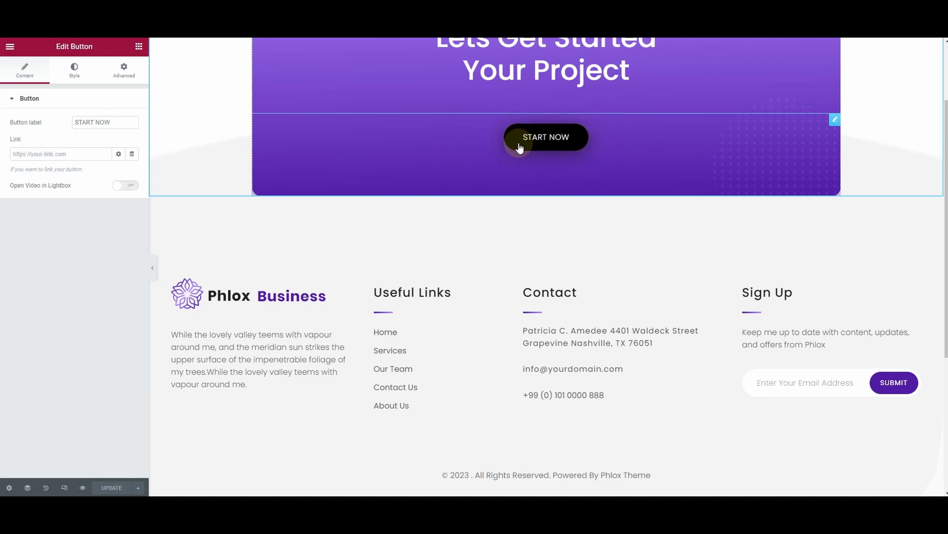
{"action": "left_click", "coordinate": [300, 300]}
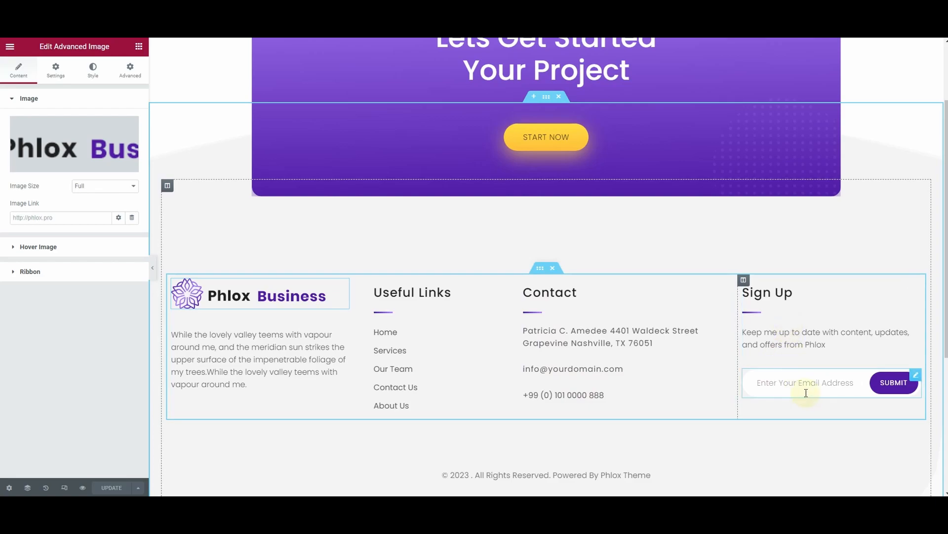
Delete the Sign Up column from the footer
{"action": "right_click", "coordinate": [744, 281]}
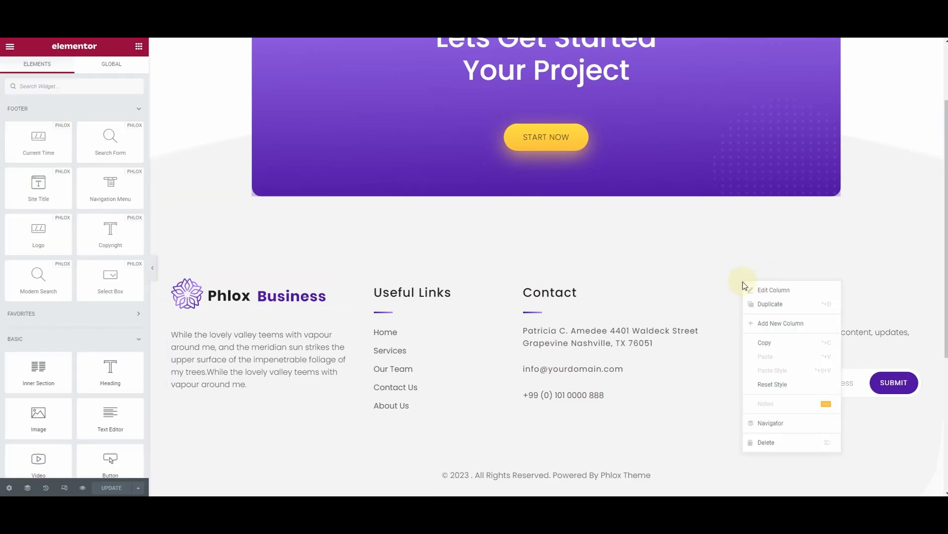
{"action": "left_click", "coordinate": [779, 440]}
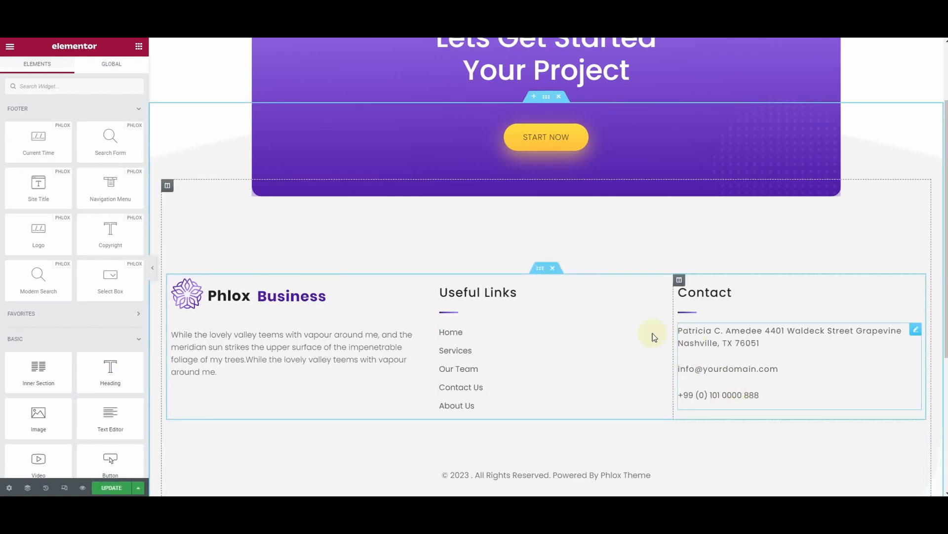
Turn off the theme attribution in the footer's copyright widget and update the footer template
{"action": "scroll", "coordinate": [650, 430], "scroll_direction": "down", "scroll_amount": 1}
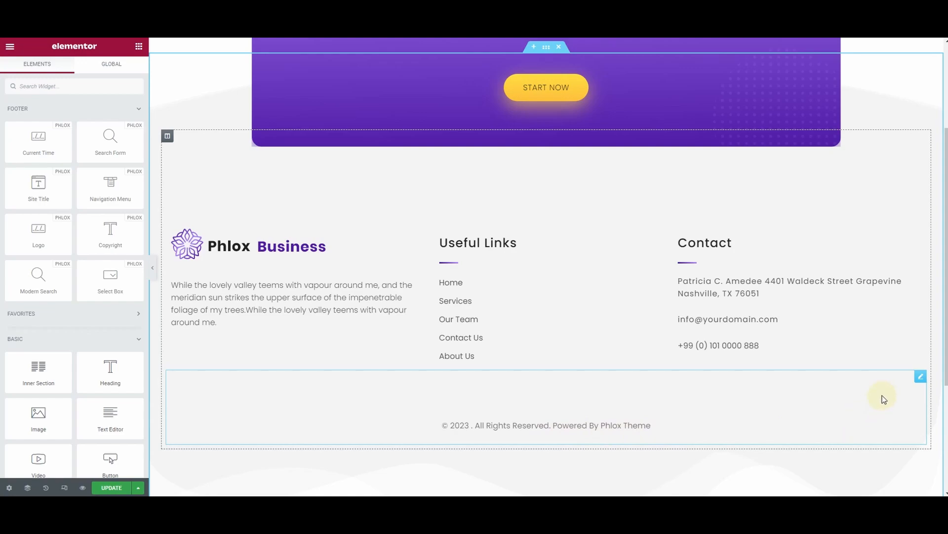
{"action": "left_click", "coordinate": [919, 377]}
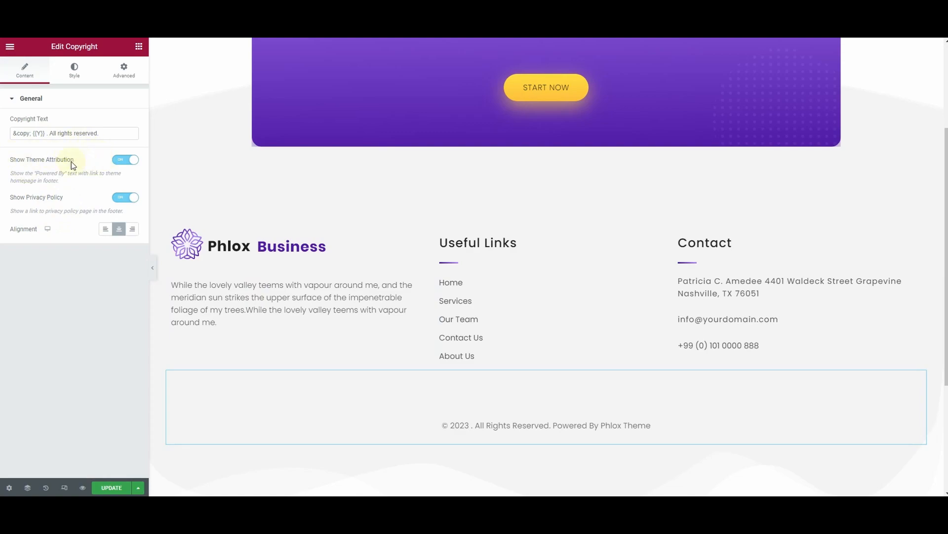
{"action": "left_click", "coordinate": [119, 165]}
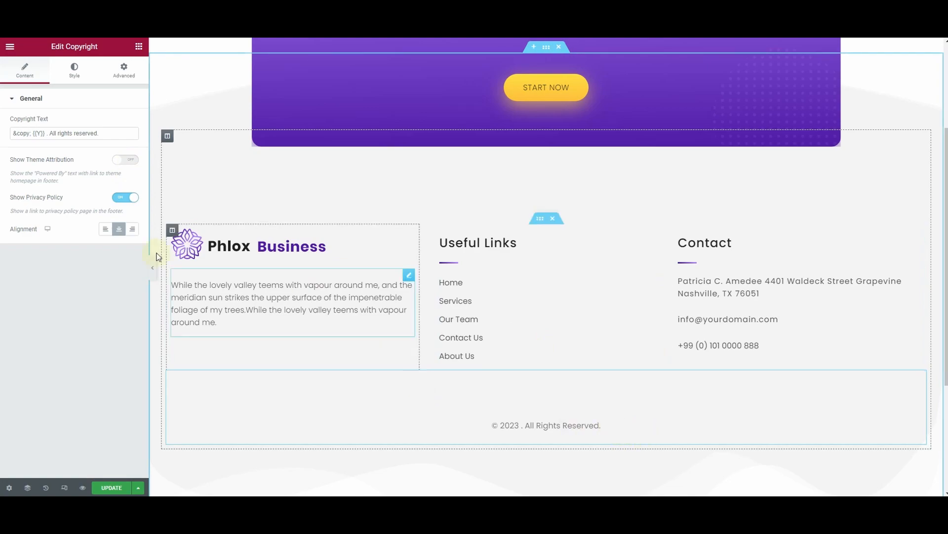
{"action": "left_click", "coordinate": [111, 488]}
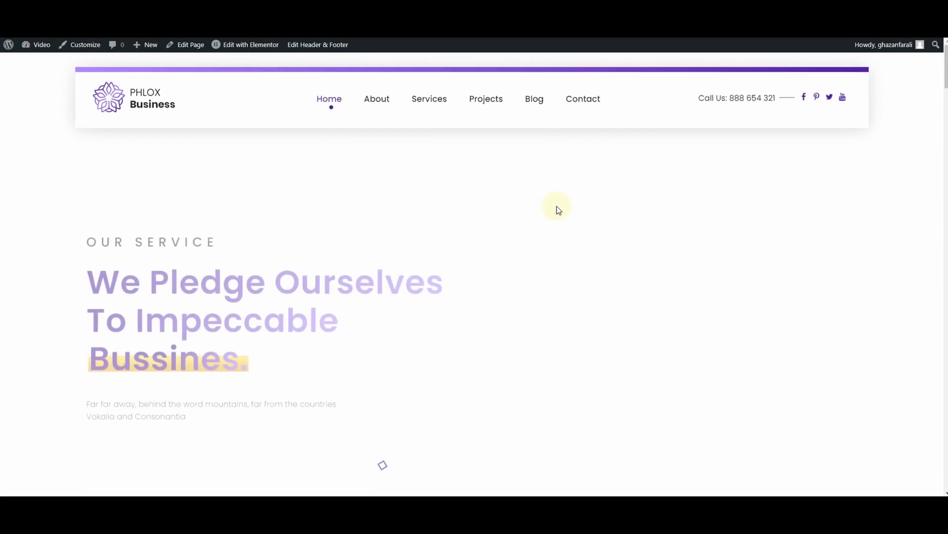
Review the live homepage, checking the footer columns and copyright line as well as the sections above them
{"action": "scroll", "coordinate": [561, 246], "scroll_direction": "down", "scroll_amount": 1}
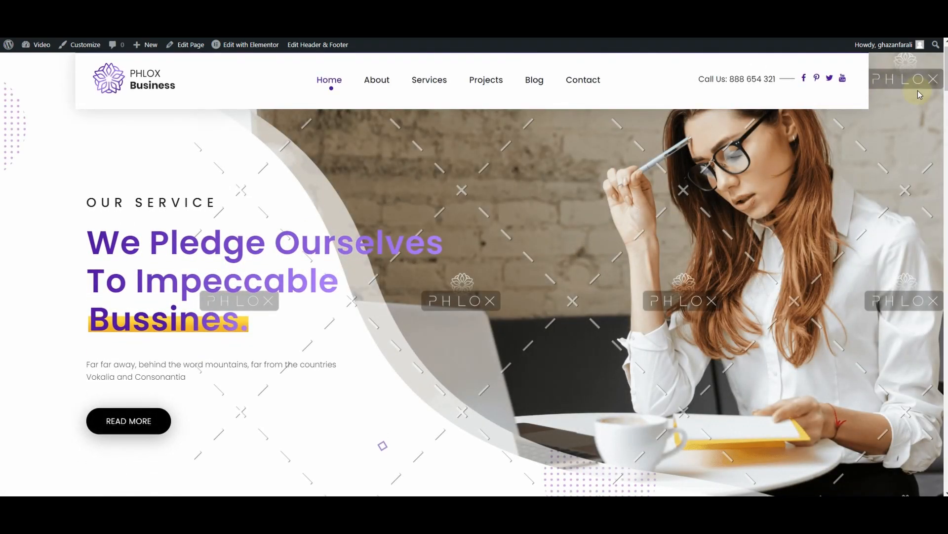
{"action": "left_click_drag", "start_coordinate": [946, 69], "coordinate": [932, 477]}
{"action": "left_click", "coordinate": [587, 394]}
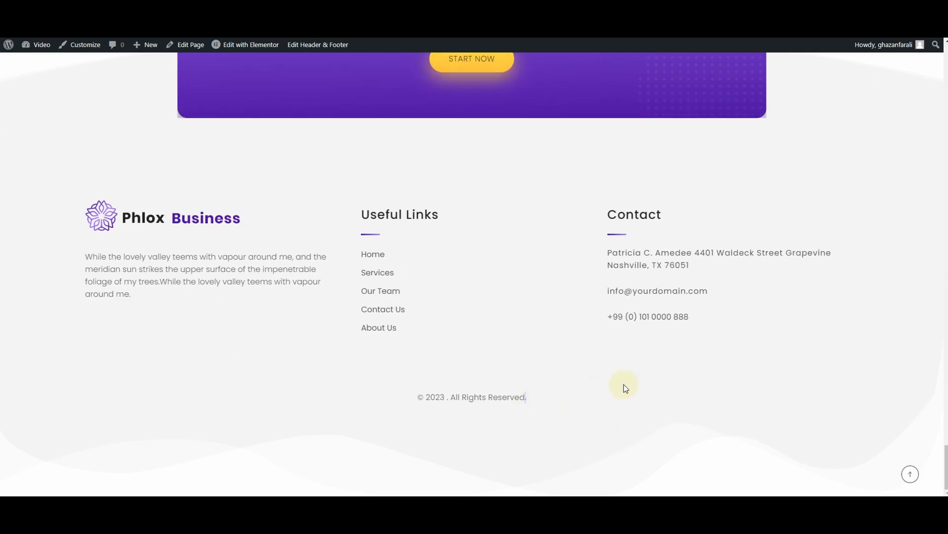
{"action": "scroll", "coordinate": [792, 155], "scroll_direction": "up", "scroll_amount": 15}
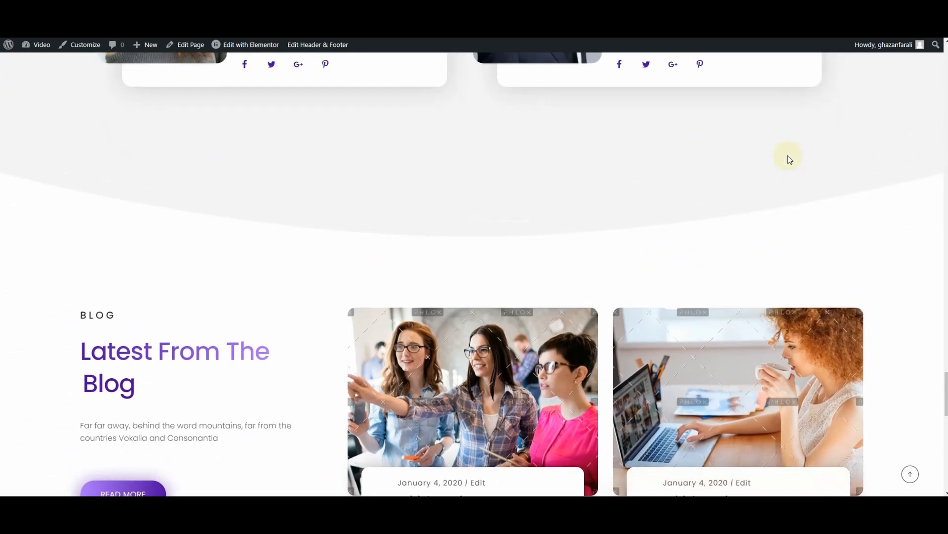
{"action": "scroll", "coordinate": [789, 159], "scroll_direction": "up", "scroll_amount": 15}
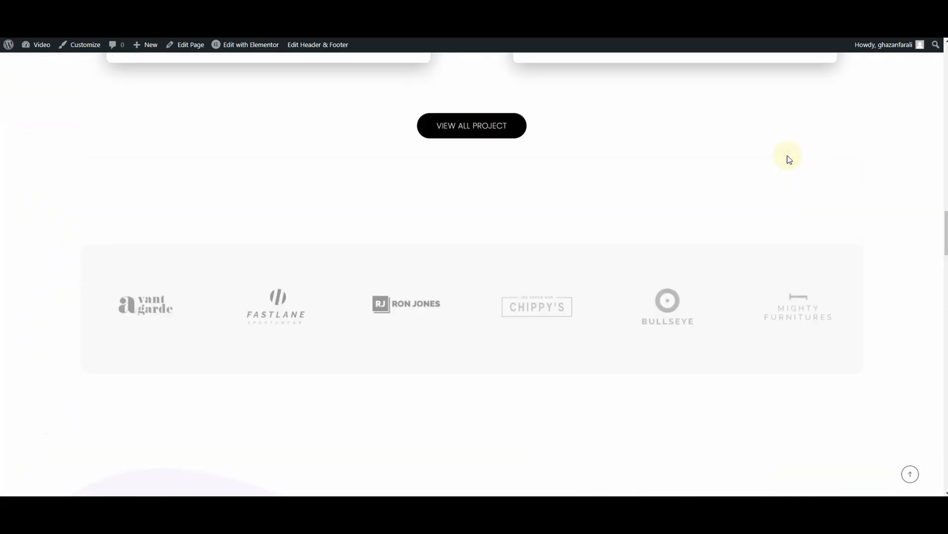
{"action": "scroll", "coordinate": [790, 157], "scroll_direction": "up", "scroll_amount": 15}
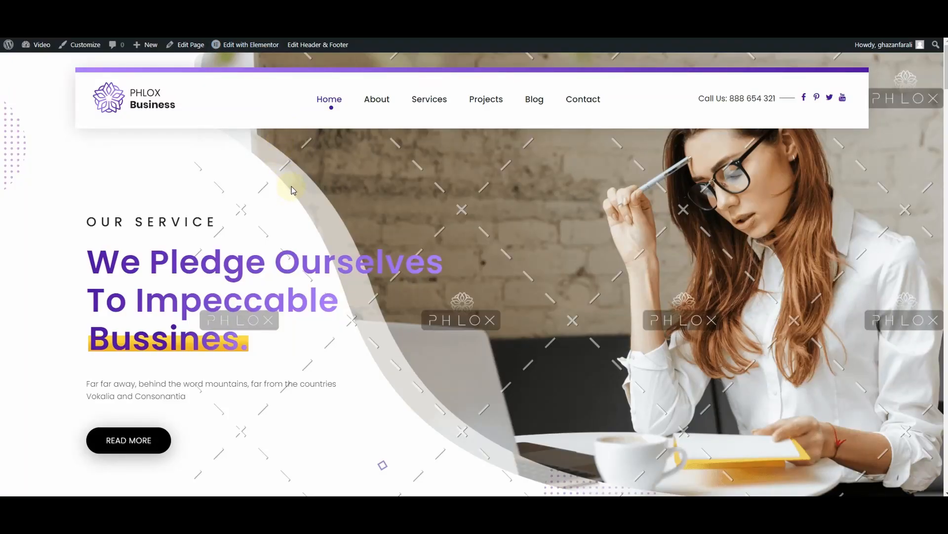
{"action": "scroll", "coordinate": [291, 186], "scroll_direction": "down", "scroll_amount": 20}
{"action": "scroll", "coordinate": [303, 202], "scroll_direction": "down", "scroll_amount": 3}
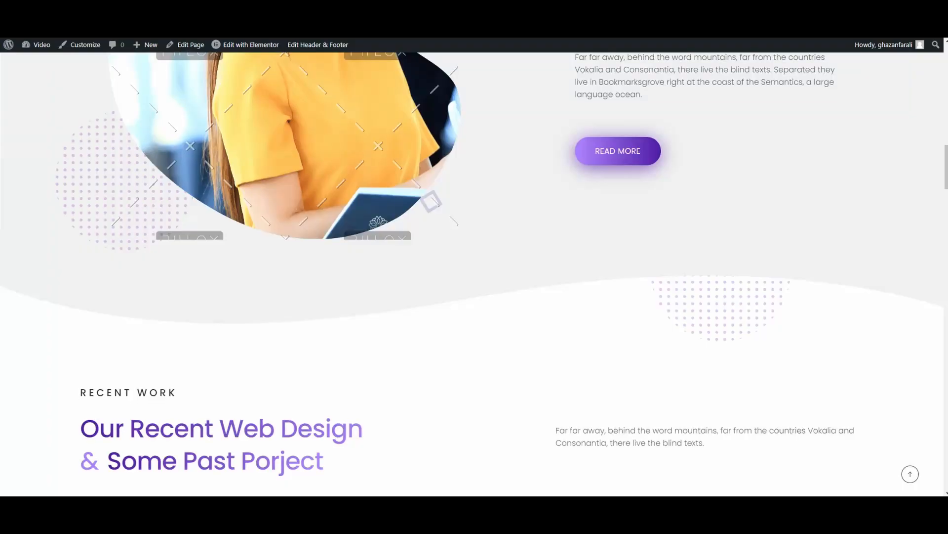
{"action": "scroll", "coordinate": [291, 157], "scroll_direction": "up", "scroll_amount": 15}
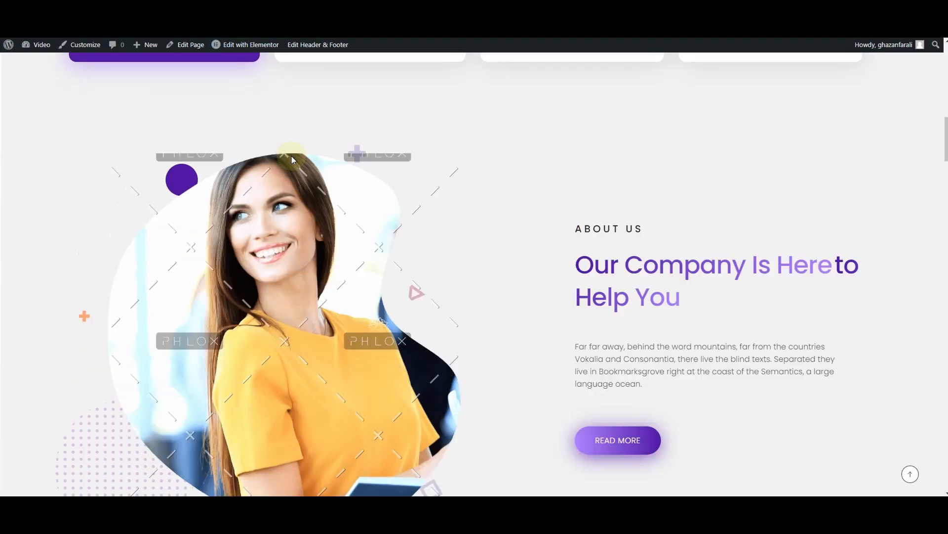
{"action": "scroll", "coordinate": [292, 159], "scroll_direction": "up", "scroll_amount": 2}
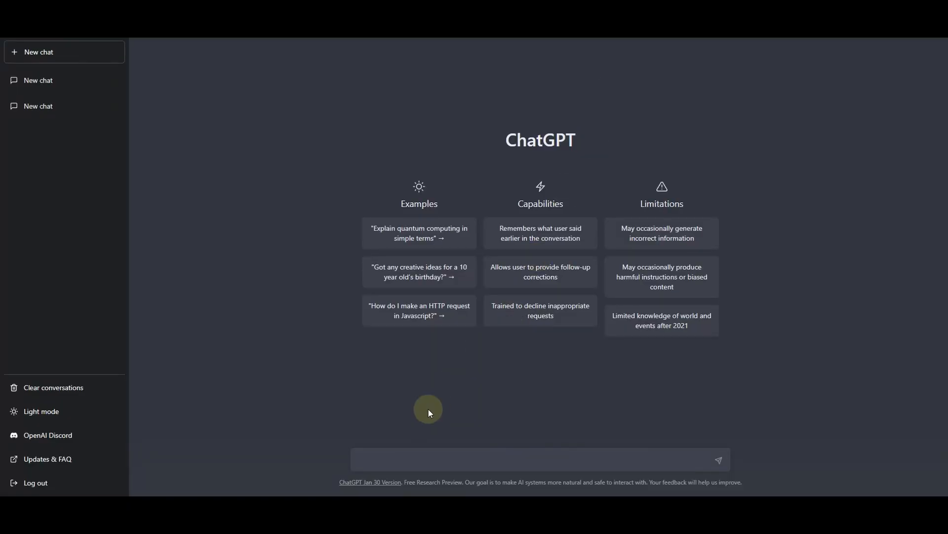
Switch to ChatGPT and submit the prompt "write me a sales copy for business consulting services"
{"action": "left_click", "coordinate": [396, 463]}
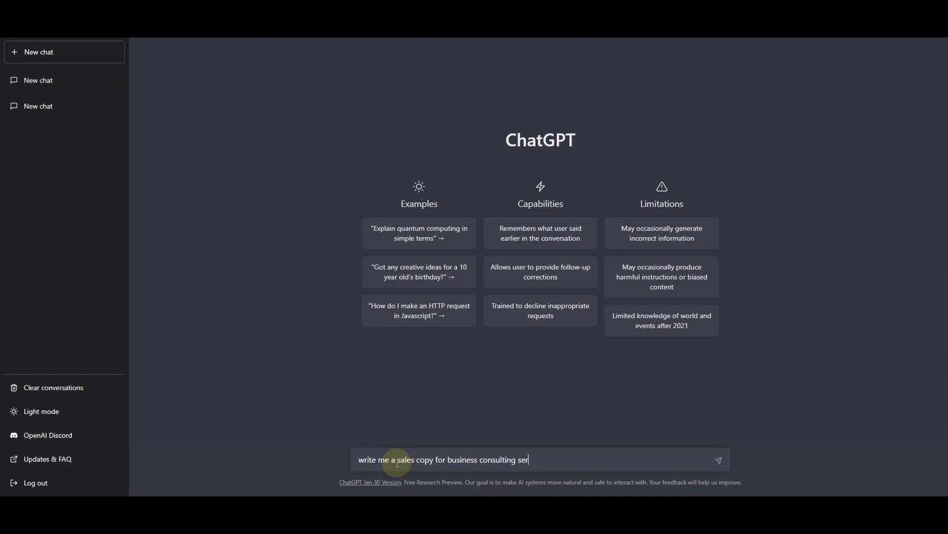
{"action": "key", "text": "Return"}
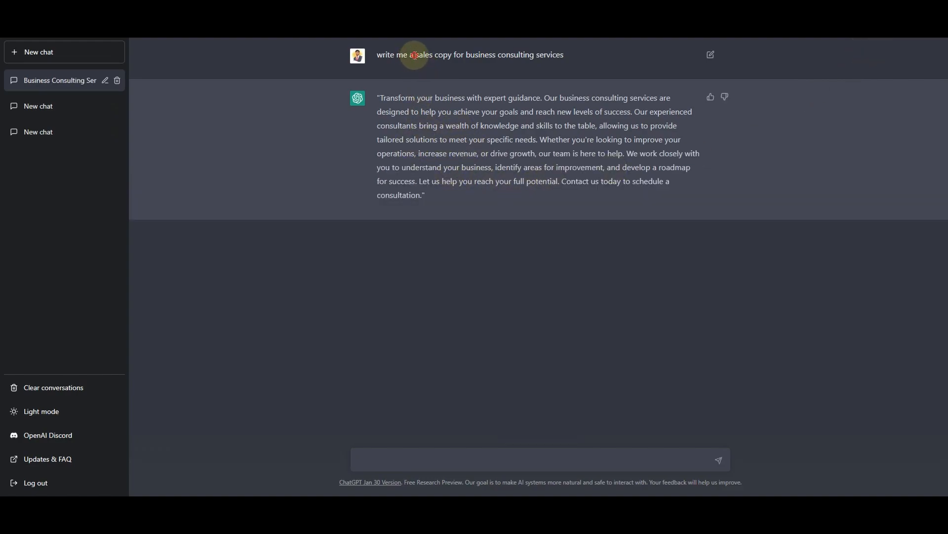
Submit the follow-up prompt "write me atlease 2000 words of long sales copy for business consulting services" in the same chat
{"action": "left_click_drag", "start_coordinate": [416, 59], "coordinate": [470, 58]}
{"action": "left_click", "coordinate": [547, 59]}
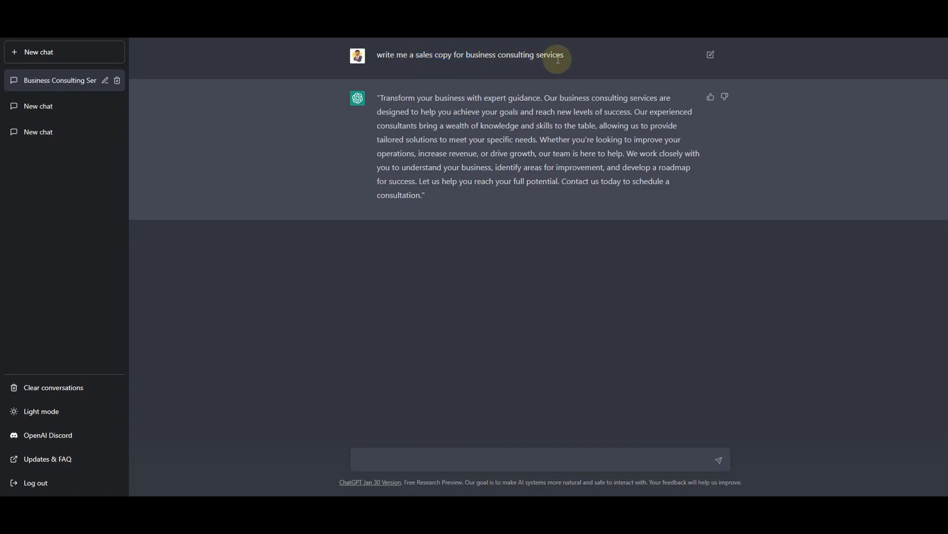
{"action": "left_click_drag", "start_coordinate": [399, 98], "coordinate": [457, 199]}
{"action": "left_click", "coordinate": [470, 457]}
{"action": "left_click", "coordinate": [468, 465]}
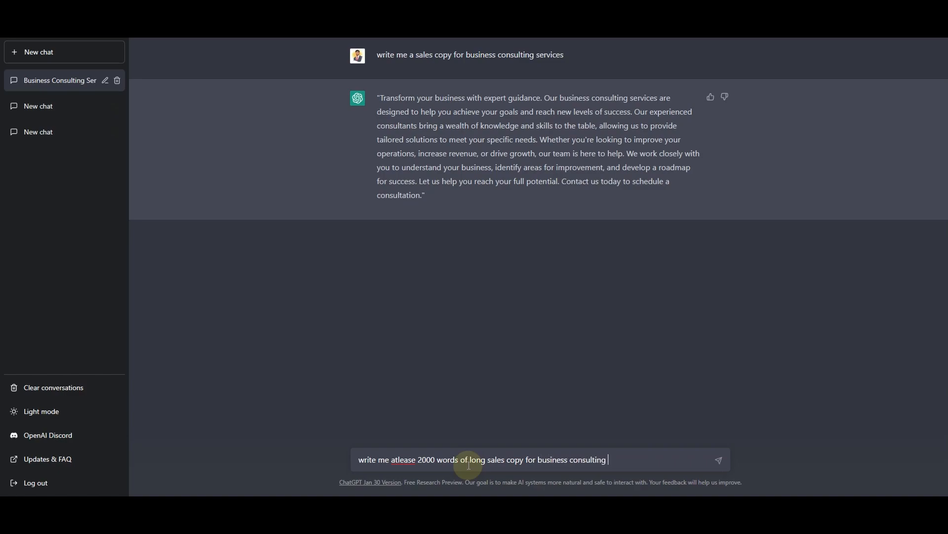
{"action": "type", "text": "es"}
{"action": "key", "text": "Return"}
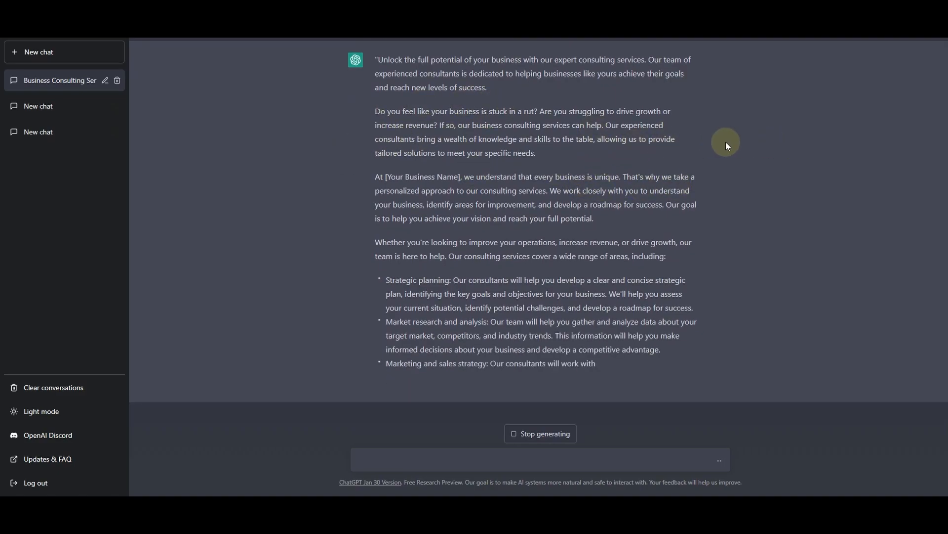
Read through the long business consulting sales copy, from the opening paragraphs and service bullets to the closing call to action
{"action": "scroll", "coordinate": [449, 231], "scroll_direction": "up", "scroll_amount": 3}
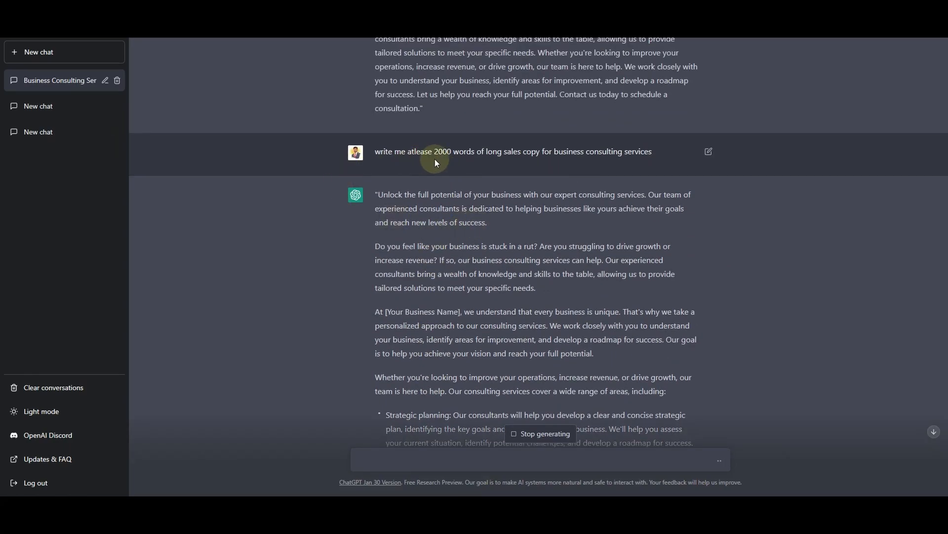
{"action": "scroll", "coordinate": [600, 364], "scroll_direction": "down", "scroll_amount": 3}
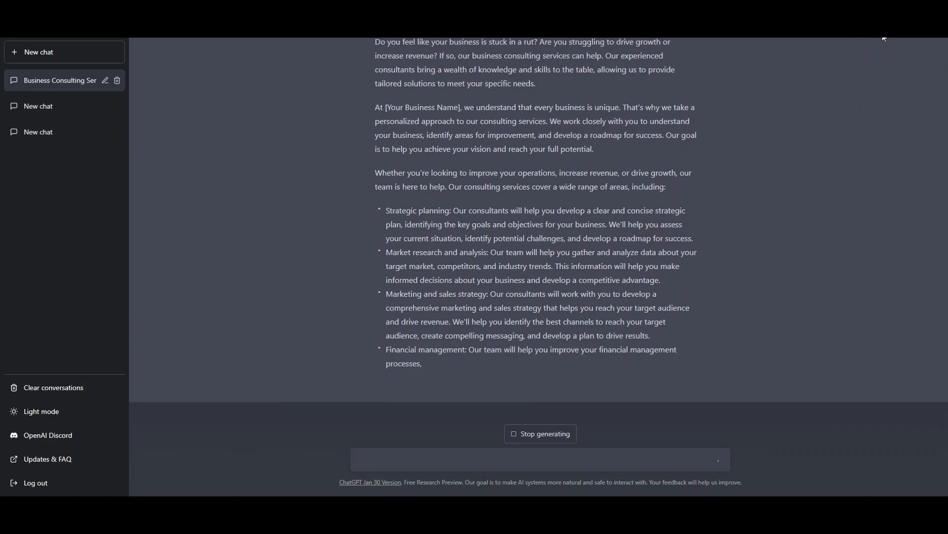
{"action": "scroll", "coordinate": [631, 186], "scroll_direction": "up", "scroll_amount": 4}
{"action": "scroll", "coordinate": [451, 196], "scroll_direction": "down", "scroll_amount": 3}
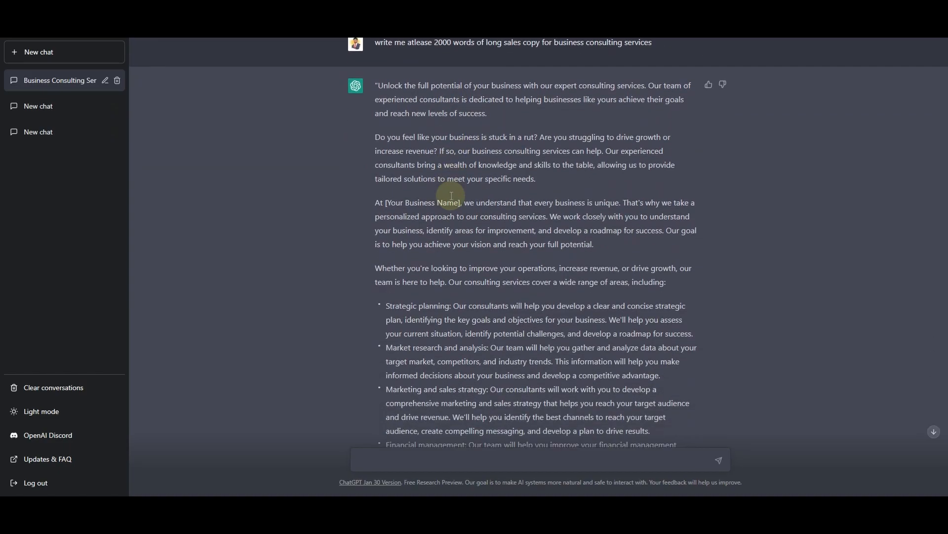
{"action": "scroll", "coordinate": [451, 195], "scroll_direction": "up", "scroll_amount": 2}
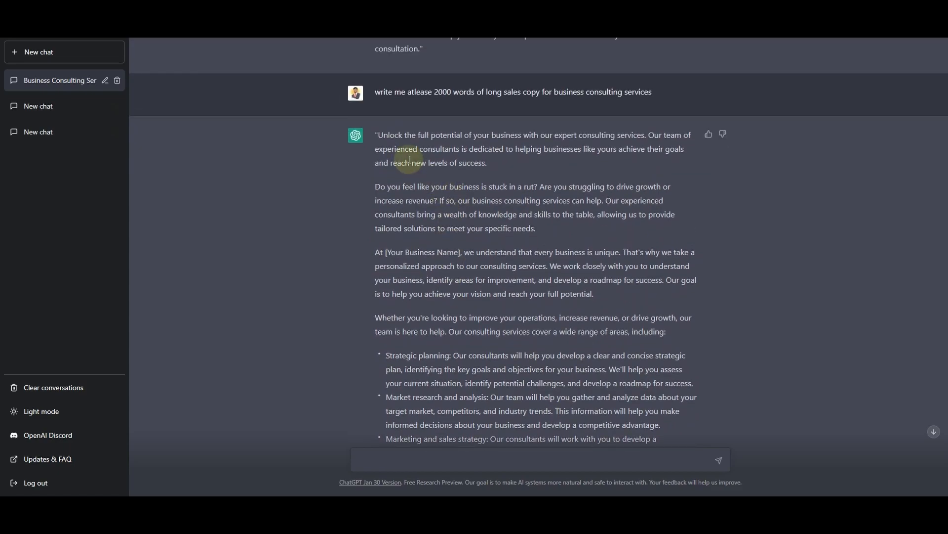
{"action": "scroll", "coordinate": [408, 157], "scroll_direction": "down", "scroll_amount": 2}
{"action": "scroll", "coordinate": [409, 157], "scroll_direction": "down", "scroll_amount": 4}
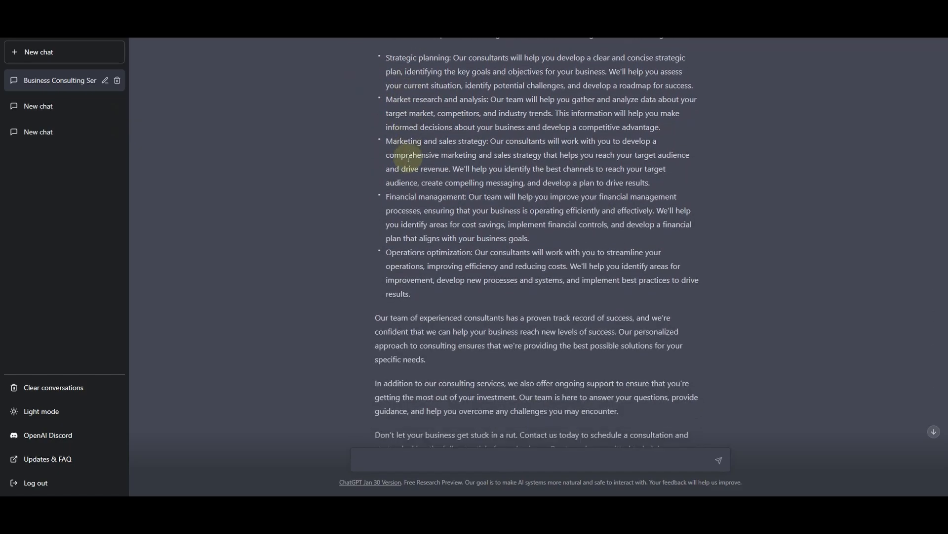
{"action": "scroll", "coordinate": [409, 158], "scroll_direction": "down", "scroll_amount": 1}
{"action": "scroll", "coordinate": [408, 157], "scroll_direction": "down", "scroll_amount": 1}
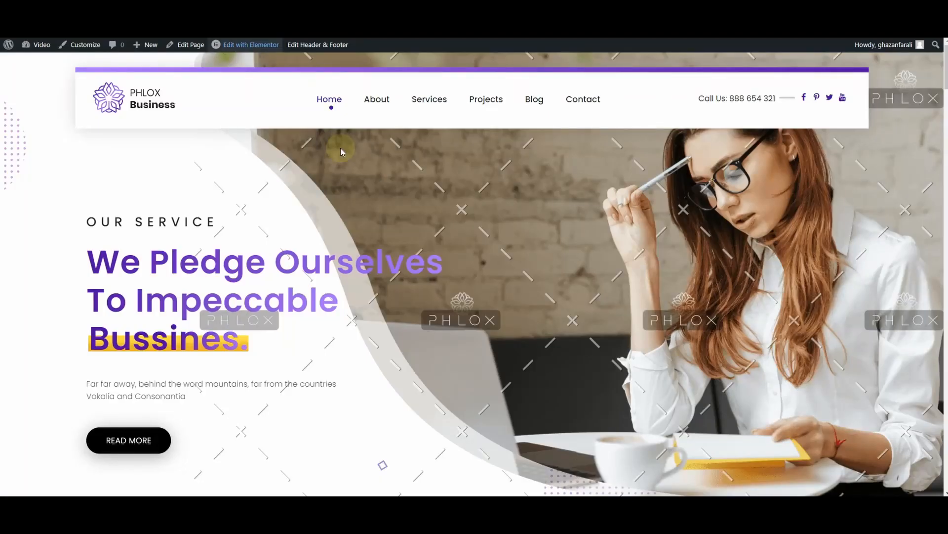
Switch to the live homepage and review the recent work projects and client logo sections
{"action": "scroll", "coordinate": [415, 242], "scroll_direction": "down", "scroll_amount": 10}
{"action": "scroll", "coordinate": [518, 233], "scroll_direction": "down", "scroll_amount": 15}
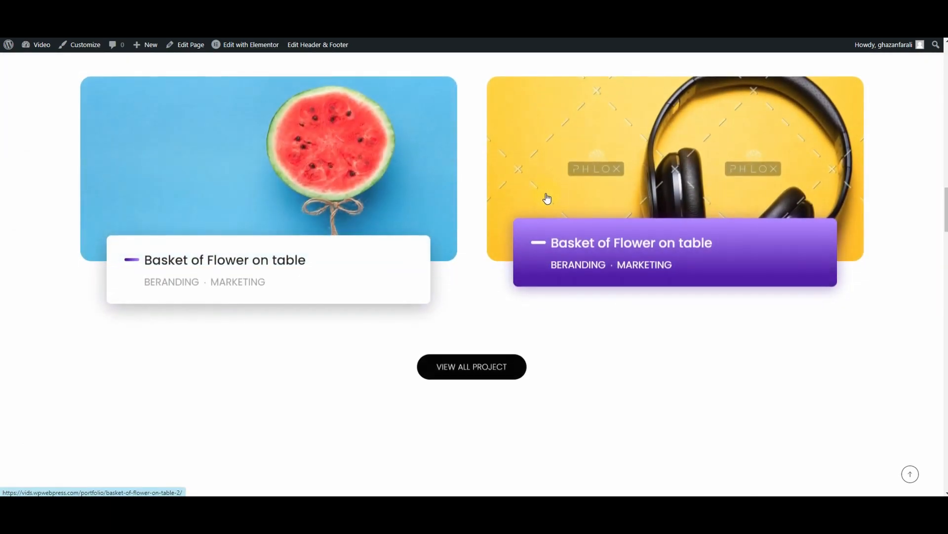
{"action": "scroll", "coordinate": [585, 317], "scroll_direction": "down", "scroll_amount": 2}
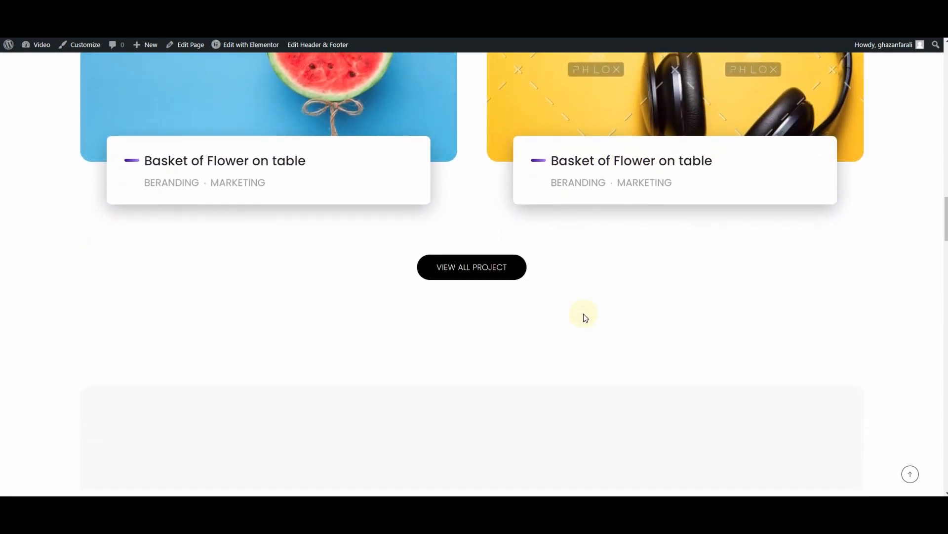
{"action": "scroll", "coordinate": [582, 315], "scroll_direction": "down", "scroll_amount": 3}
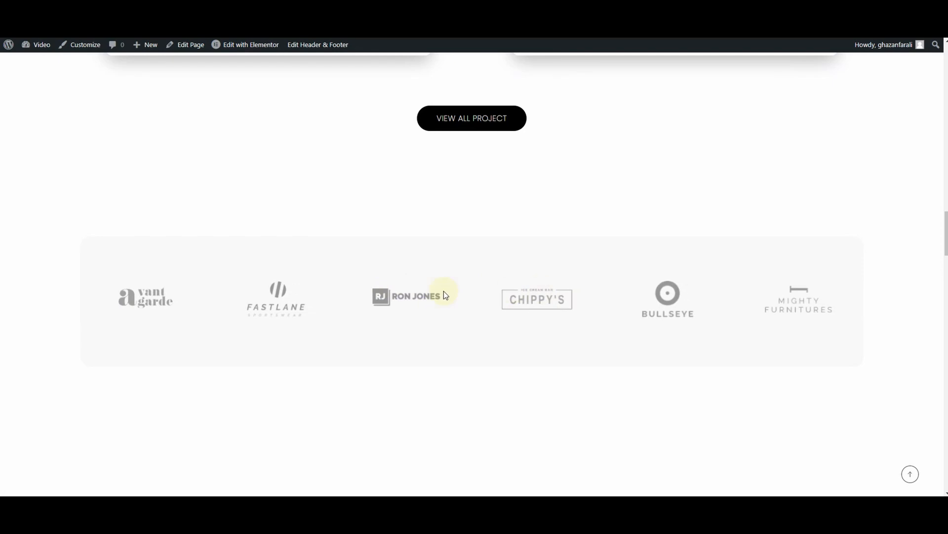
{"action": "scroll", "coordinate": [611, 257], "scroll_direction": "up", "scroll_amount": 10}
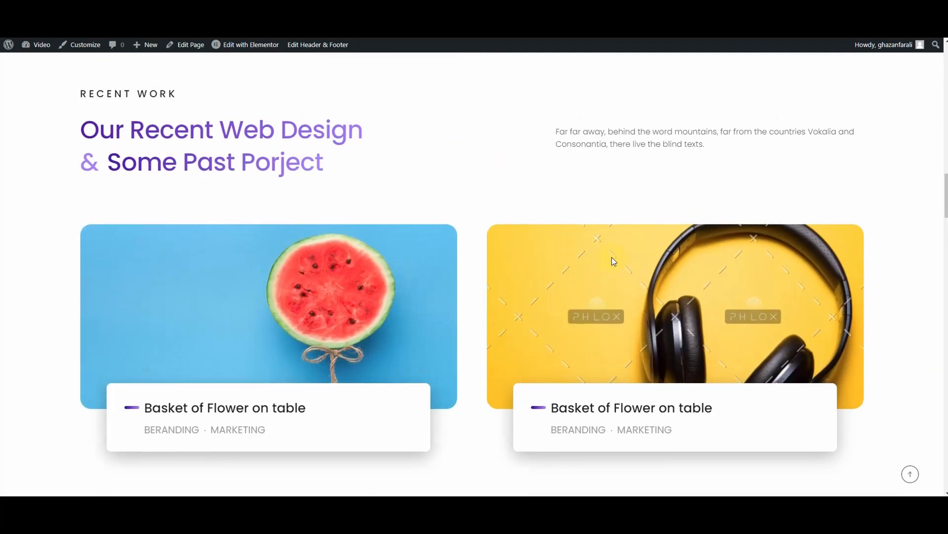
{"action": "scroll", "coordinate": [614, 259], "scroll_direction": "up", "scroll_amount": 5}
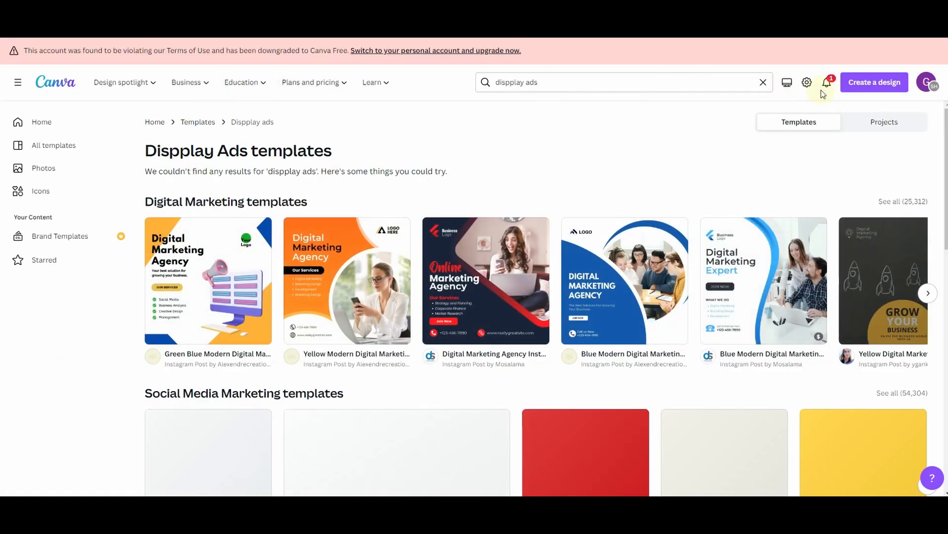
Switch to Canva and browse the suggested digital marketing, social media, ads, marketing and advertising templates
{"action": "scroll", "coordinate": [470, 174], "scroll_direction": "down", "scroll_amount": 1}
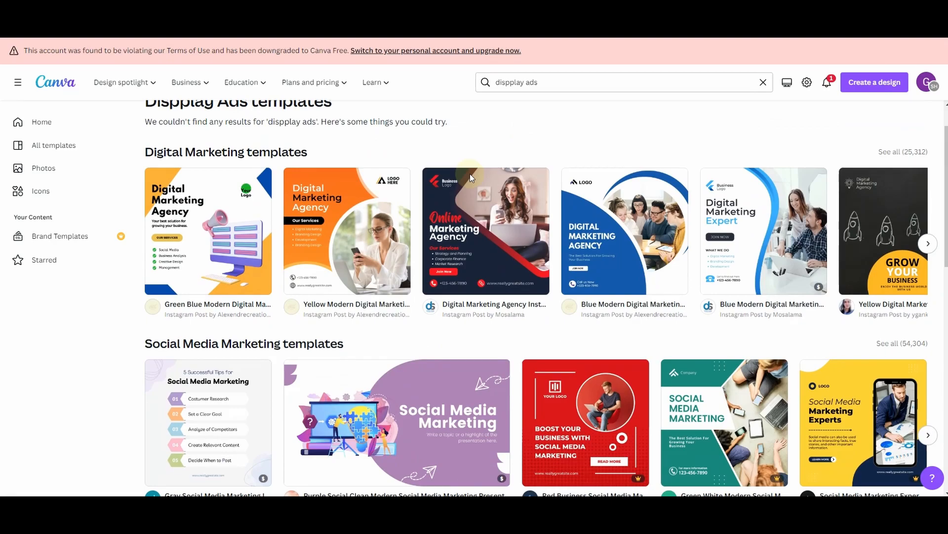
{"action": "scroll", "coordinate": [471, 178], "scroll_direction": "down", "scroll_amount": 1}
{"action": "scroll", "coordinate": [460, 206], "scroll_direction": "up", "scroll_amount": 2}
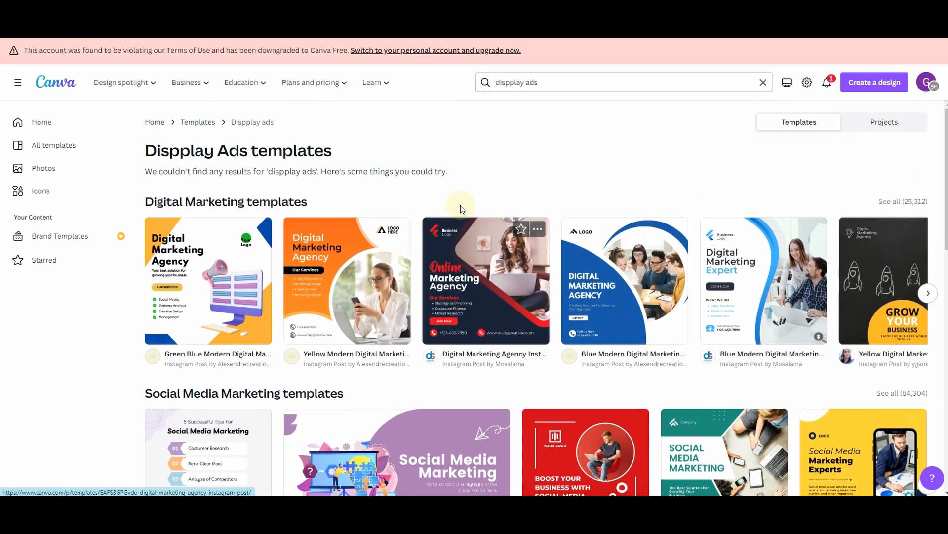
{"action": "left_click_drag", "start_coordinate": [538, 82], "coordinate": [497, 83]}
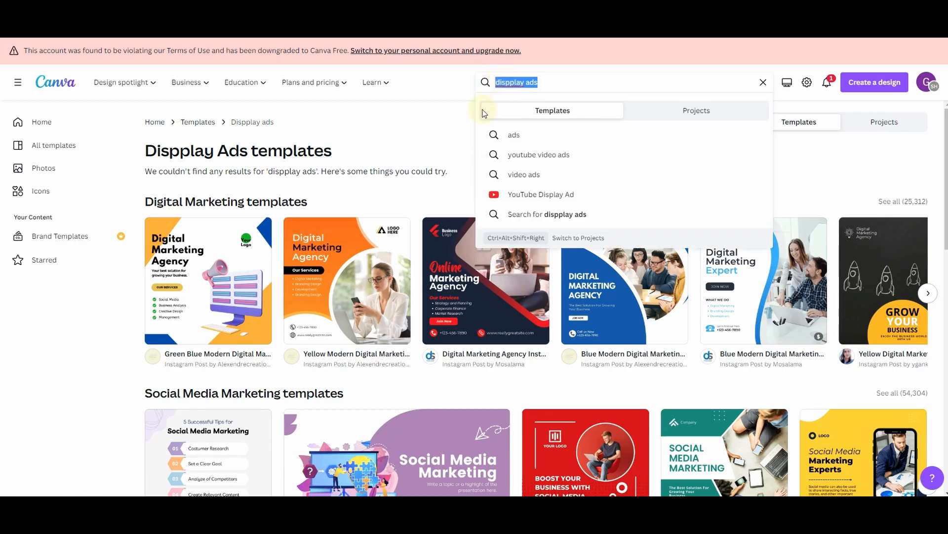
{"action": "left_click", "coordinate": [449, 127]}
{"action": "scroll", "coordinate": [483, 213], "scroll_direction": "down", "scroll_amount": 3}
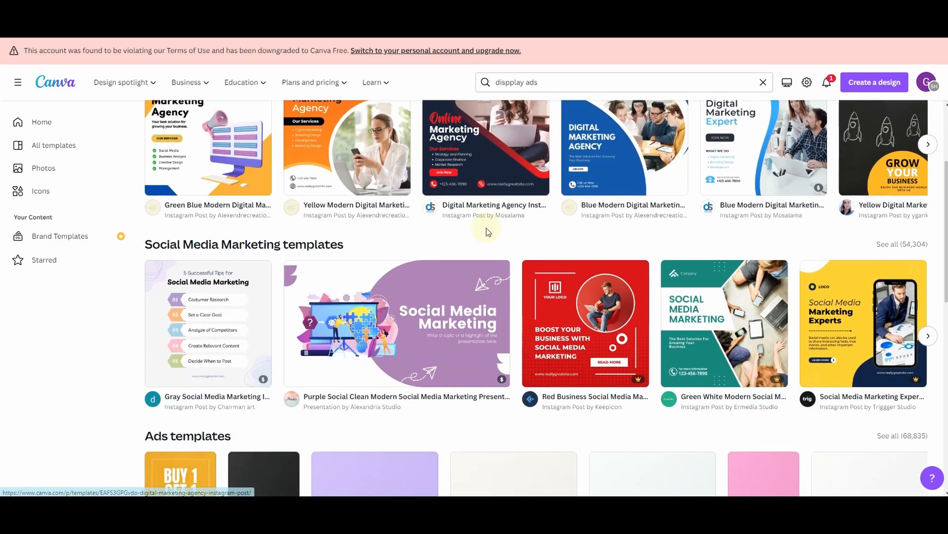
{"action": "scroll", "coordinate": [538, 234], "scroll_direction": "down", "scroll_amount": 3}
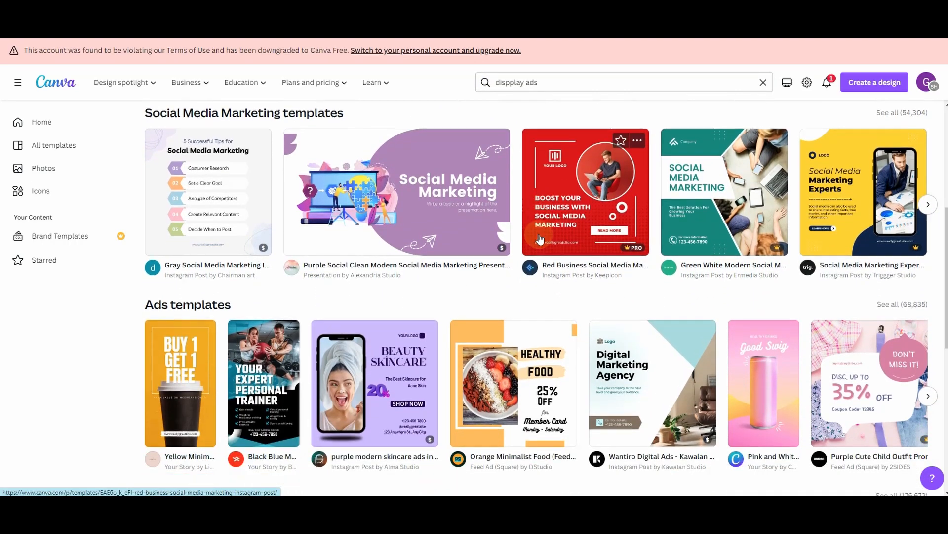
{"action": "scroll", "coordinate": [588, 184], "scroll_direction": "down", "scroll_amount": 2}
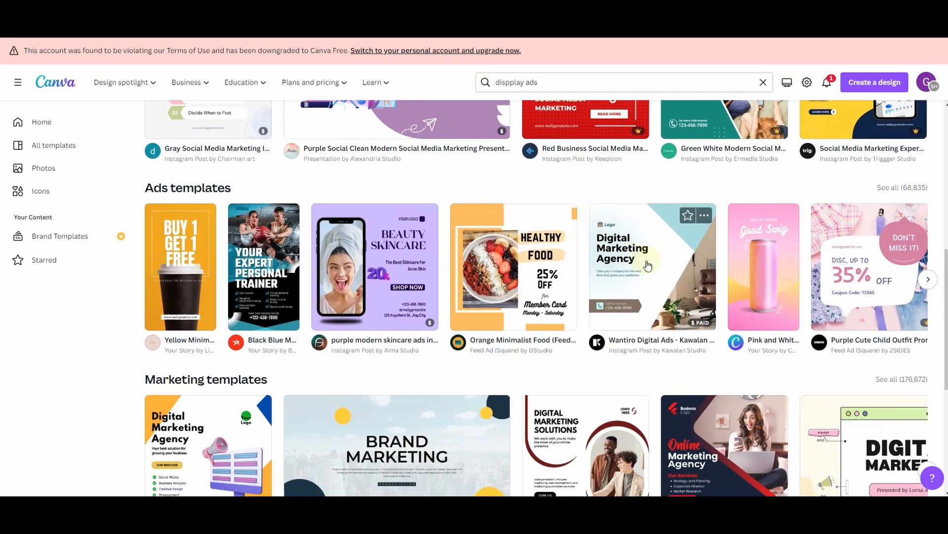
{"action": "scroll", "coordinate": [502, 266], "scroll_direction": "down", "scroll_amount": 4}
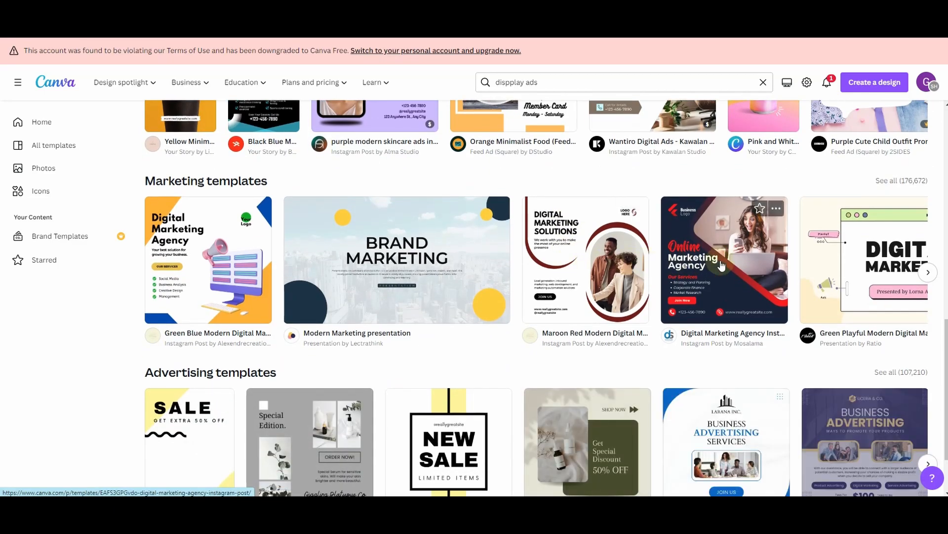